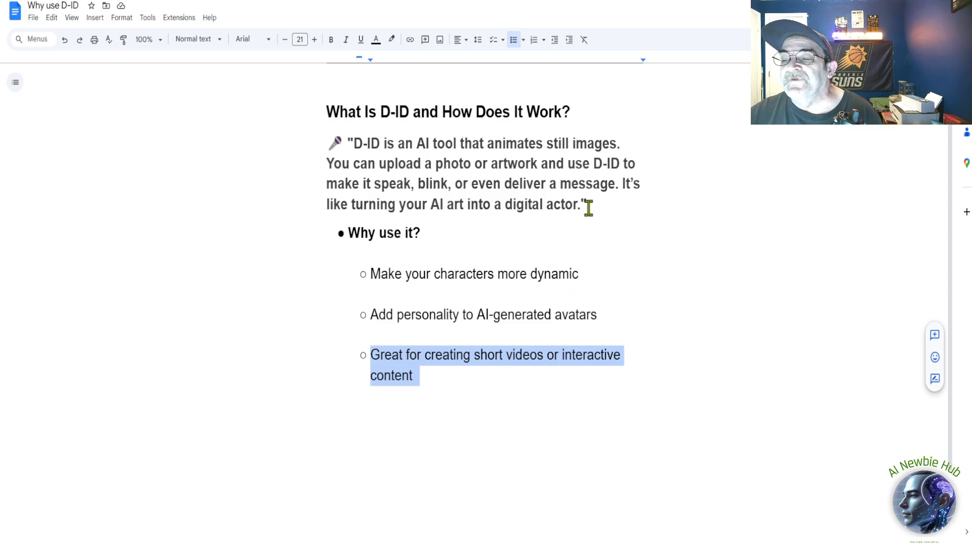
Read through the document's explanation of what D-ID is and its reasons for using it.
left_click(624, 183)
left_click_drag(624, 183, 593, 207)
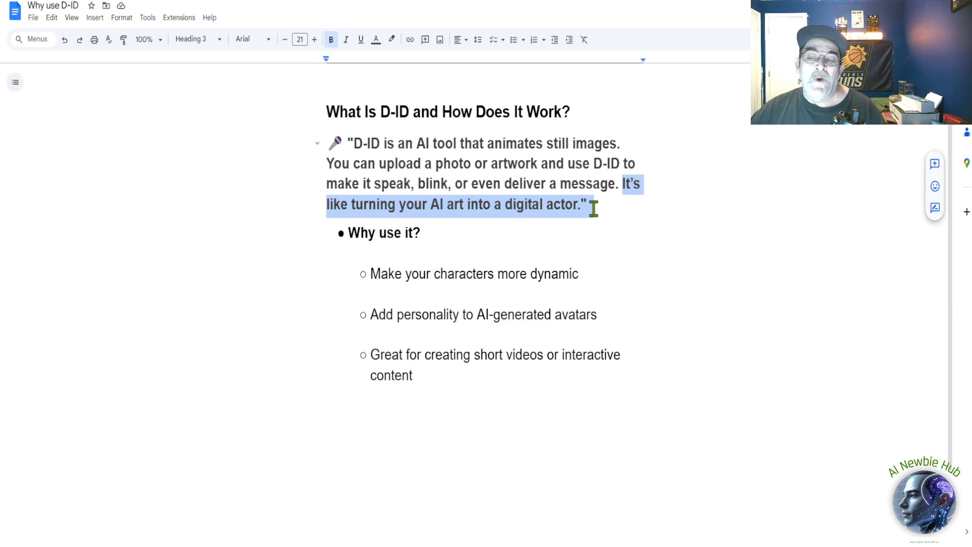
left_click_drag(477, 273, 577, 267)
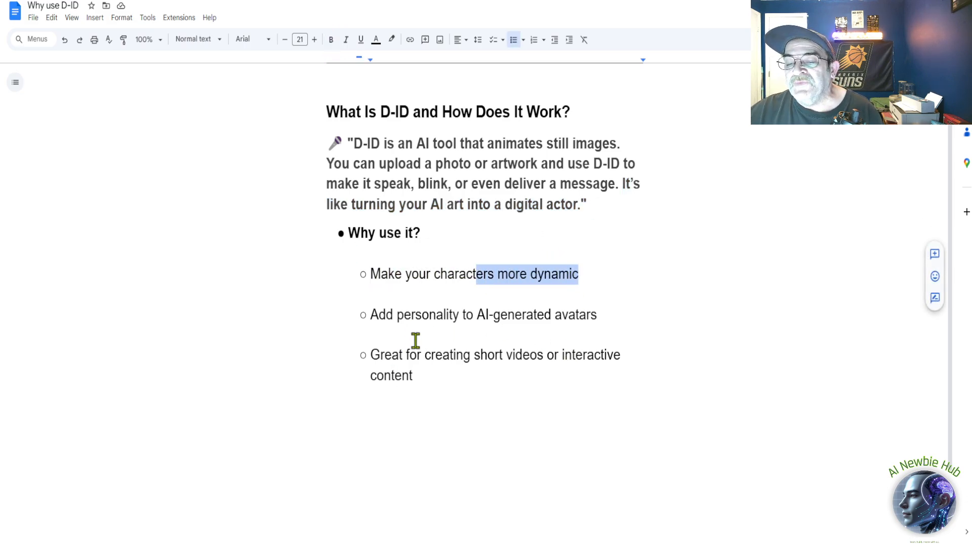
left_click_drag(399, 314, 462, 318)
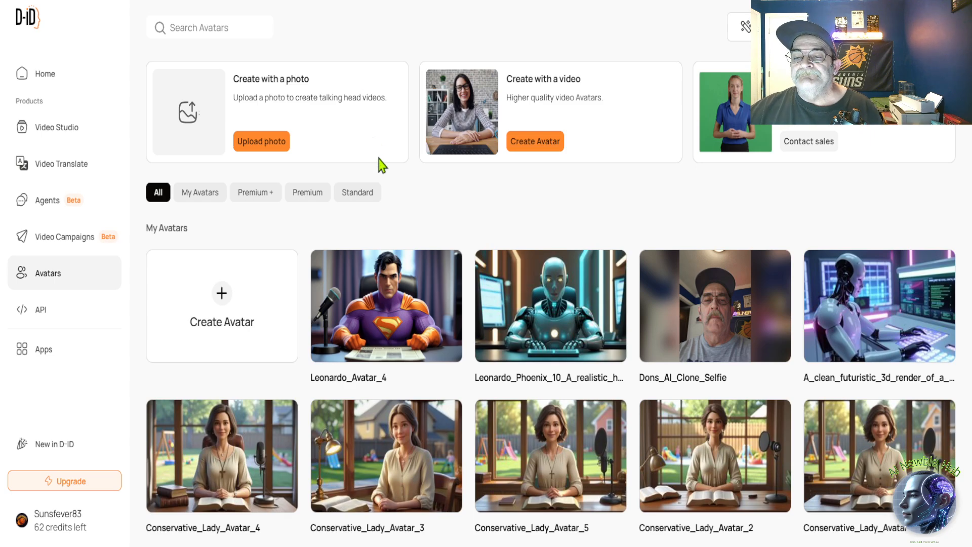
Switch to D-ID's Video Studio and play the generated videos "Why Use This Vid 2" and "Why Use D-ID".
left_click(75, 127)
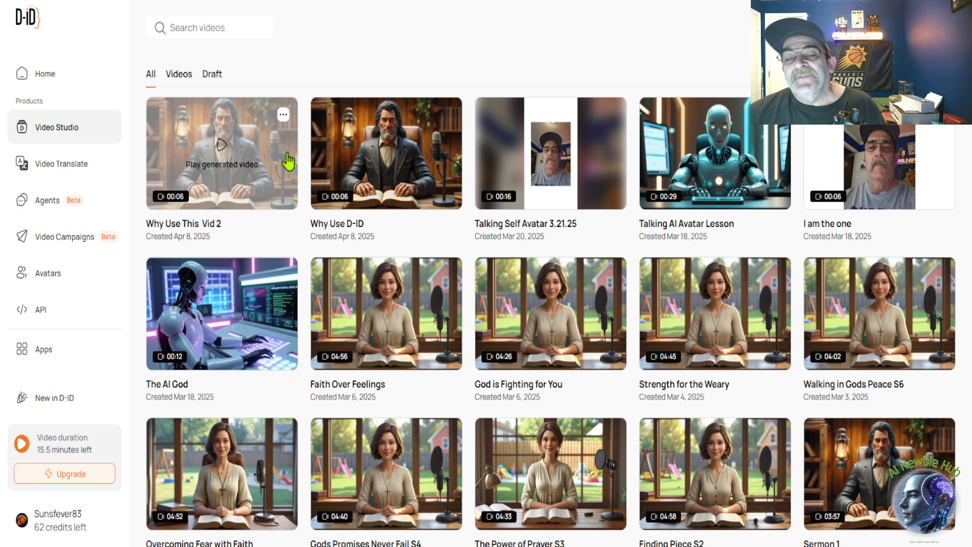
left_click(231, 162)
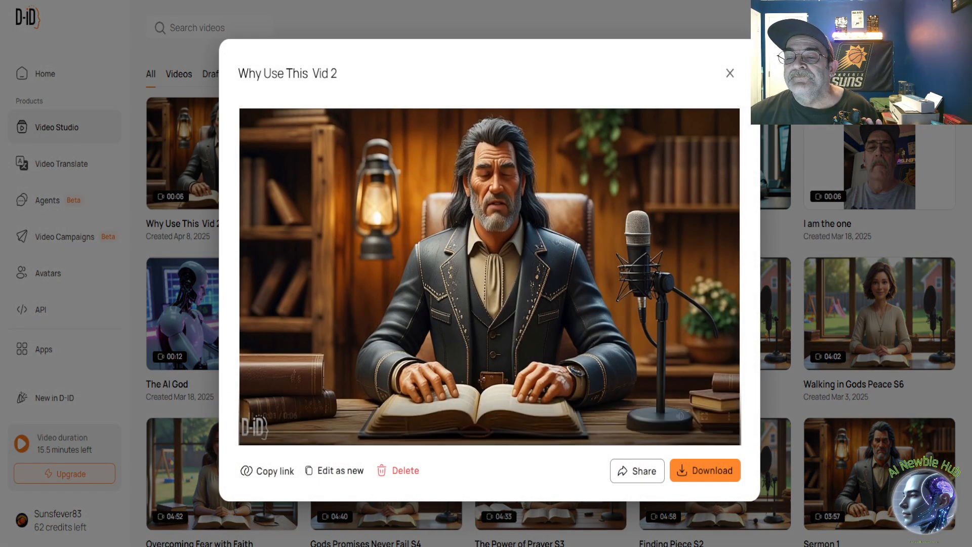
left_click(733, 73)
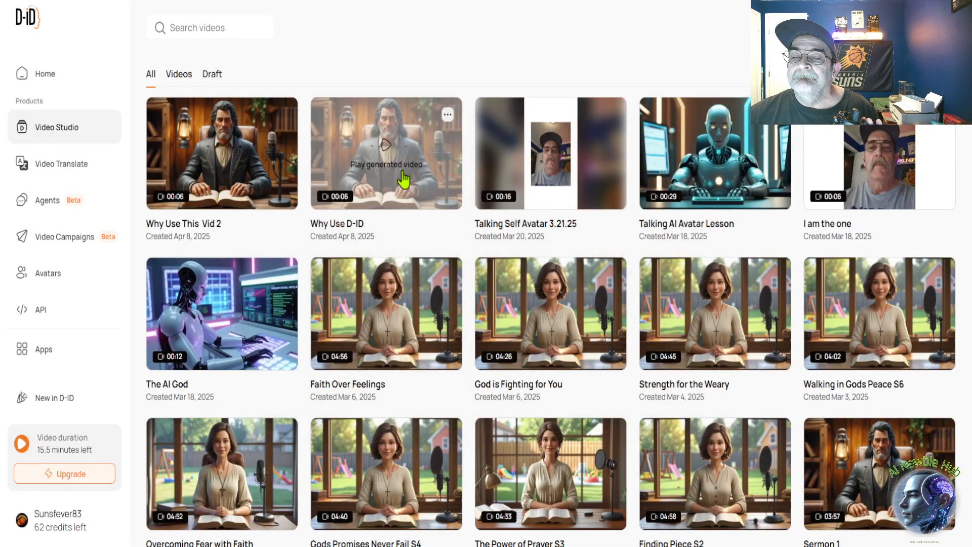
left_click(397, 153)
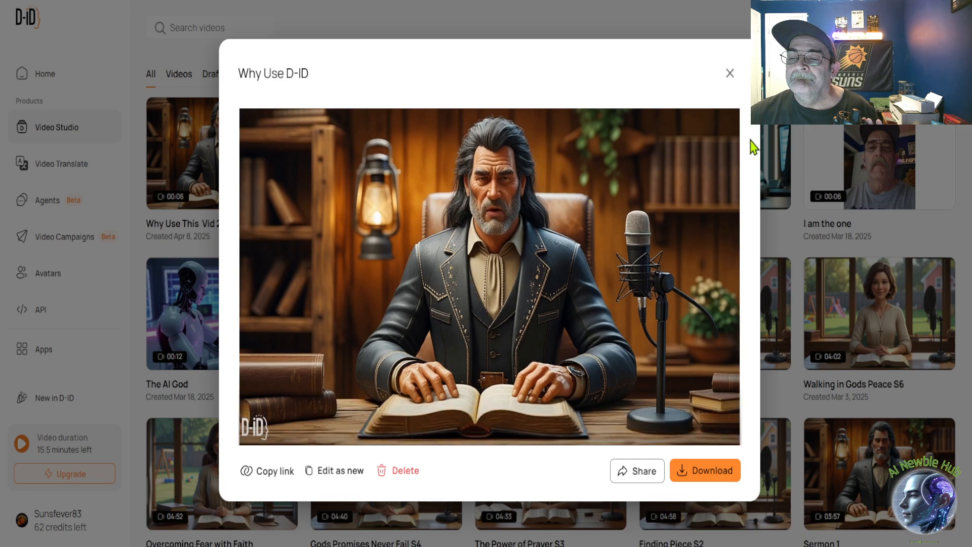
left_click(730, 74)
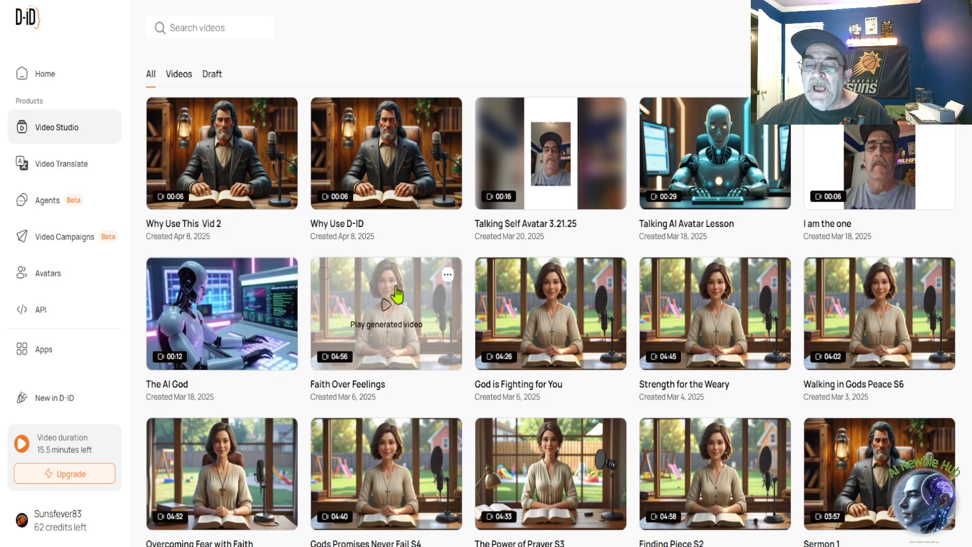
Play the generated videos "Faith Over Feelings" and "Talking AI Avatar Lesson".
left_click(387, 302)
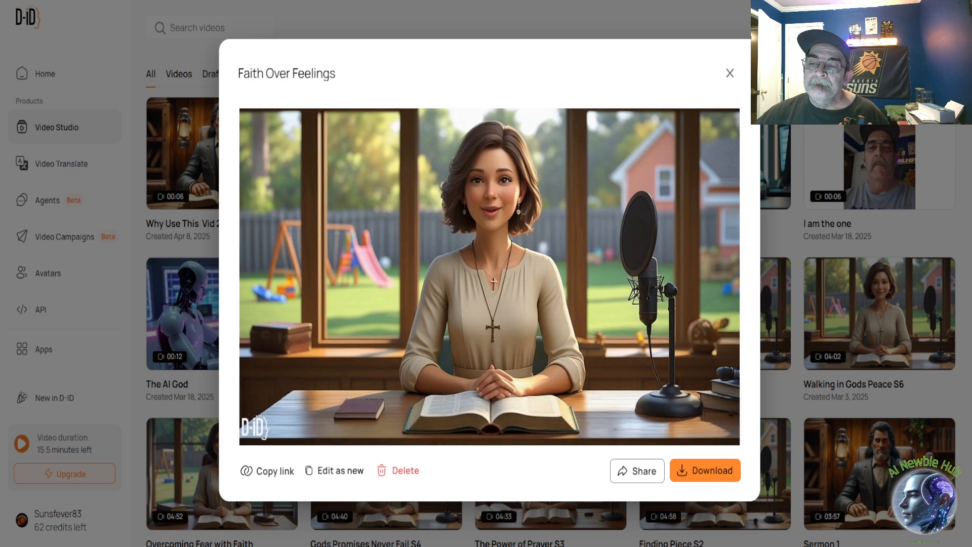
left_click(731, 72)
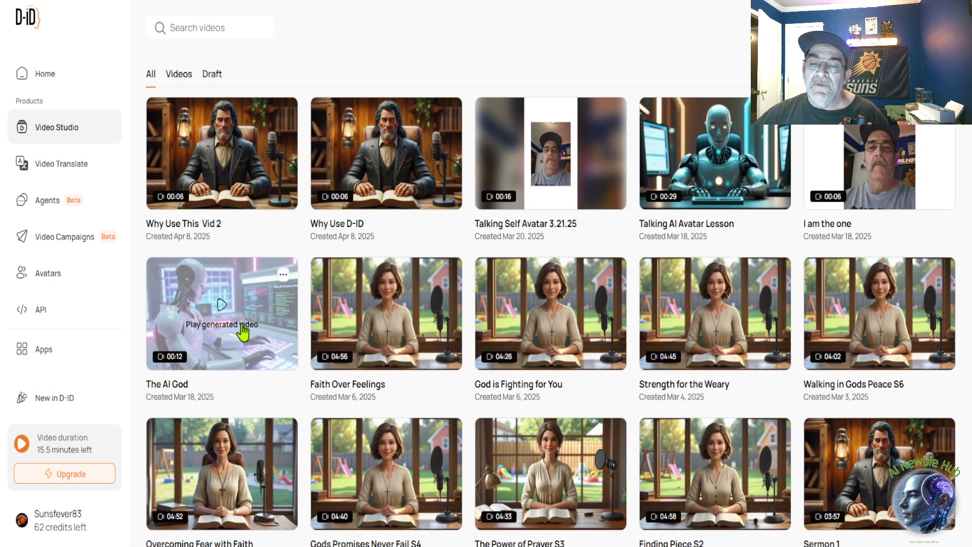
left_click(736, 140)
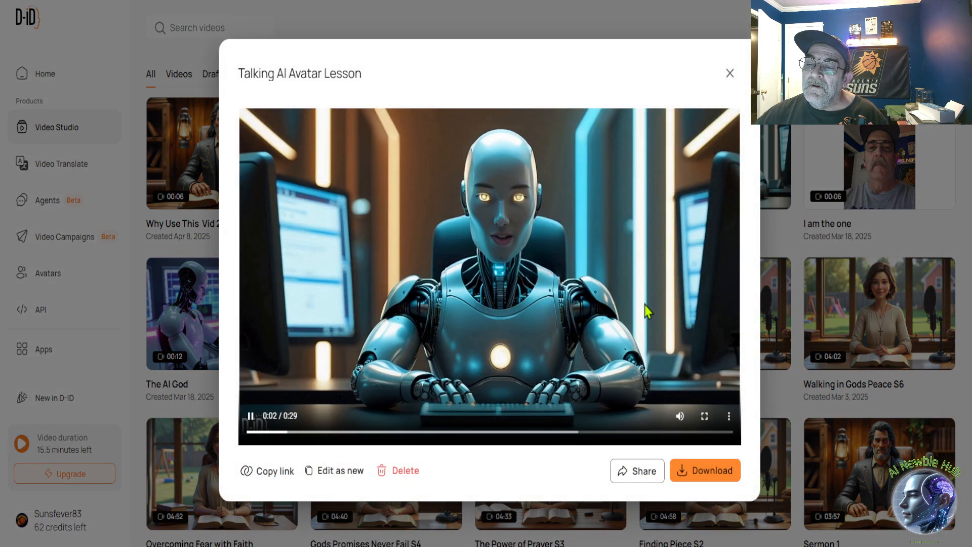
left_click(730, 74)
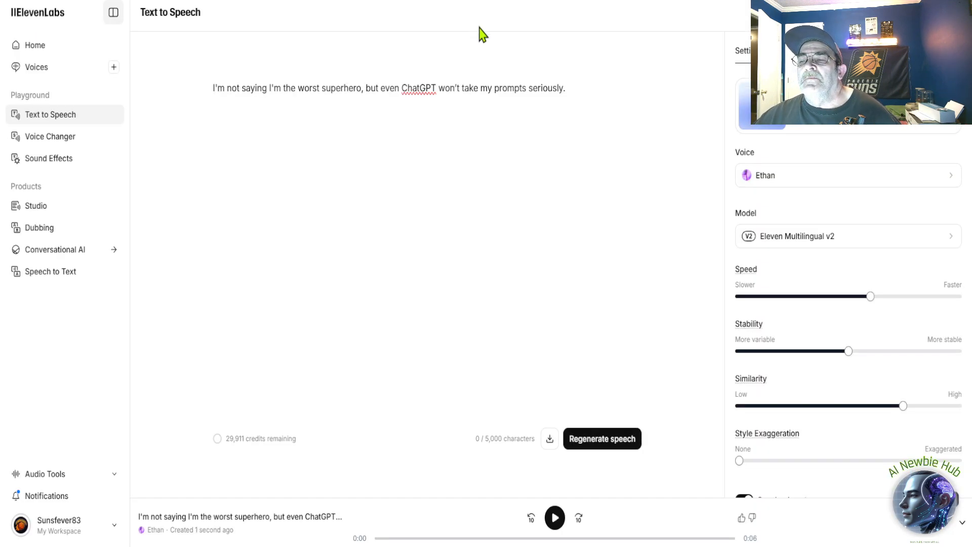
In ElevenLabs, append "What can a superhero do?" to the text-to-speech script and generate the speech with the Ethan voice.
left_click(581, 91)
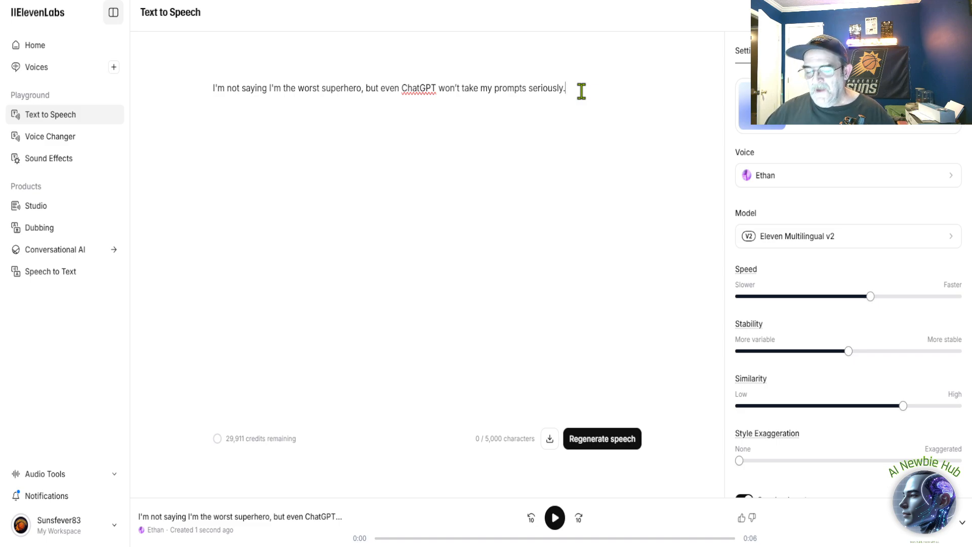
type("What can ")
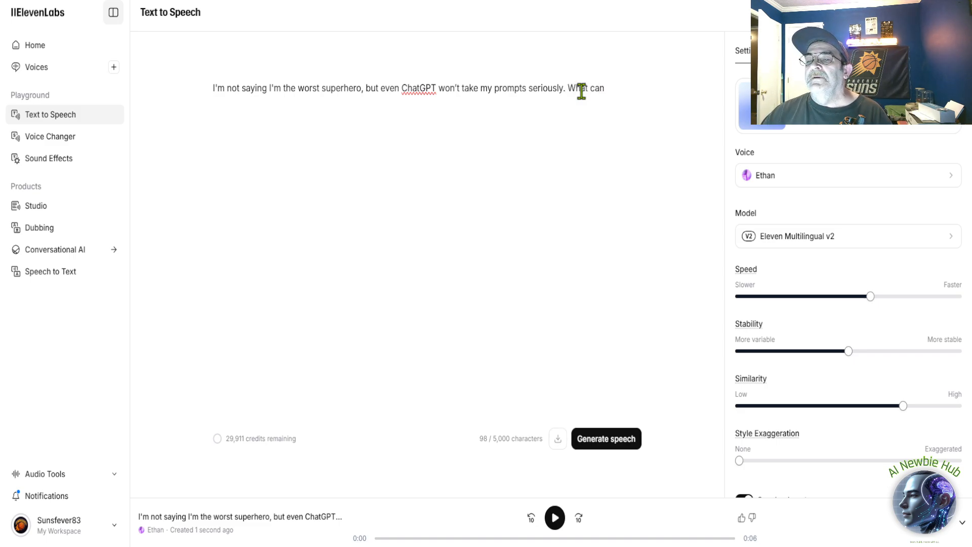
type("a super ")
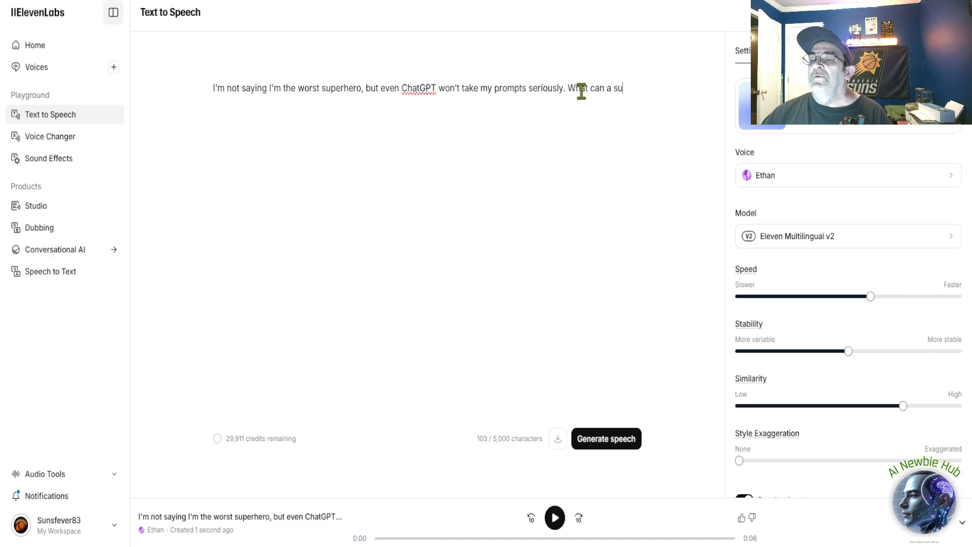
type("her")
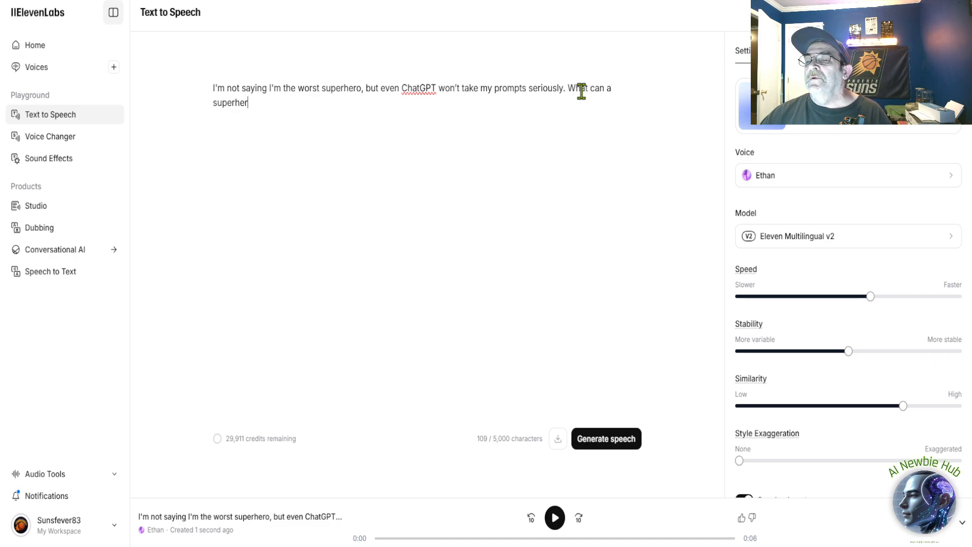
type("o do ")
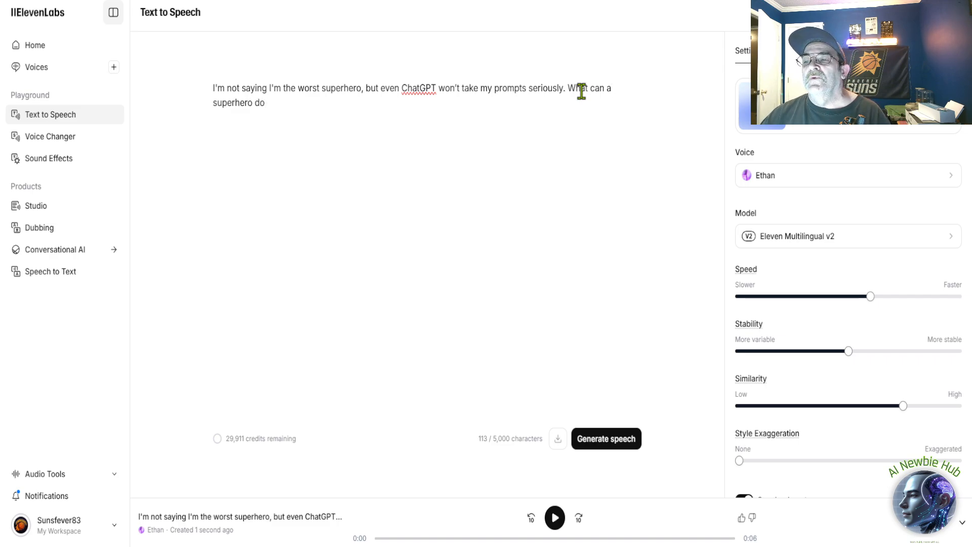
type("?")
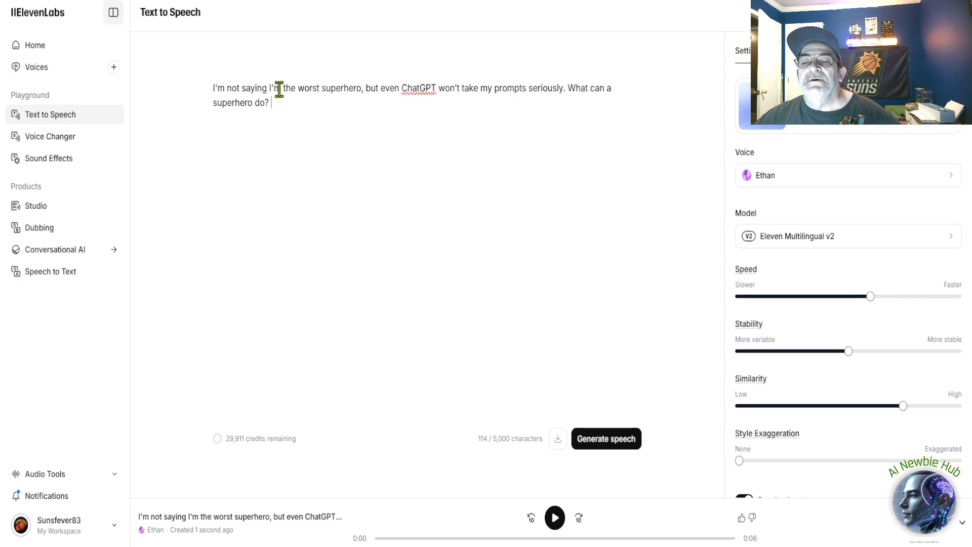
left_click(271, 104)
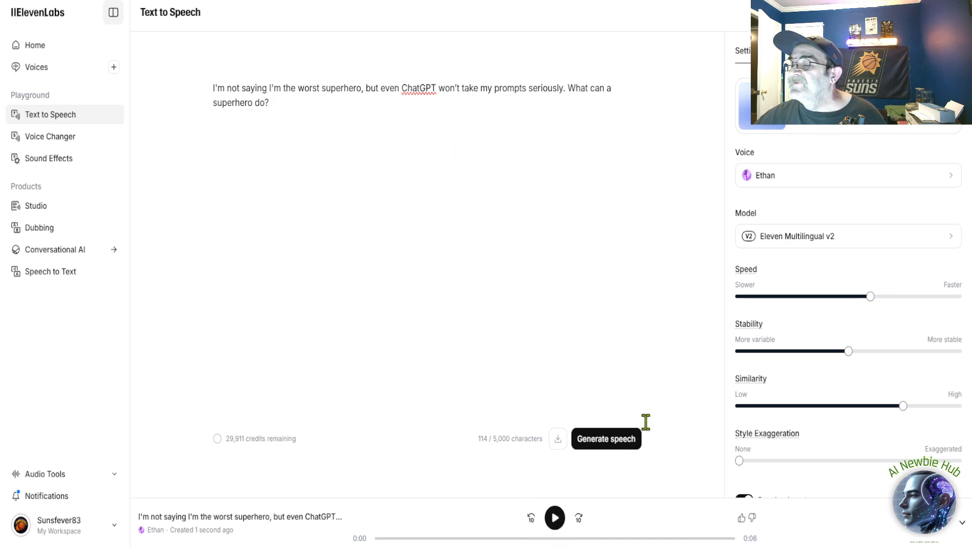
left_click(622, 440)
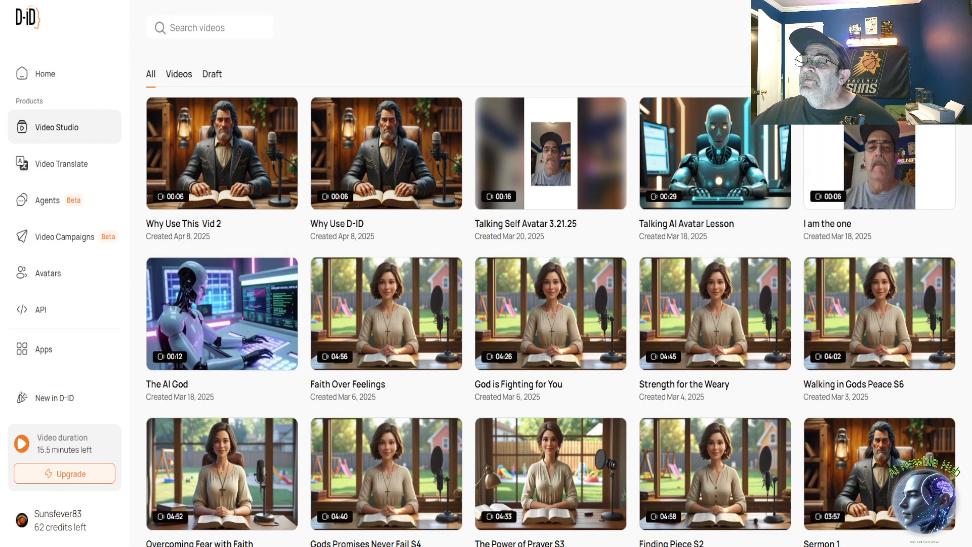
In D-ID, start a new video from blank and begin creating a new avatar.
left_click(916, 28)
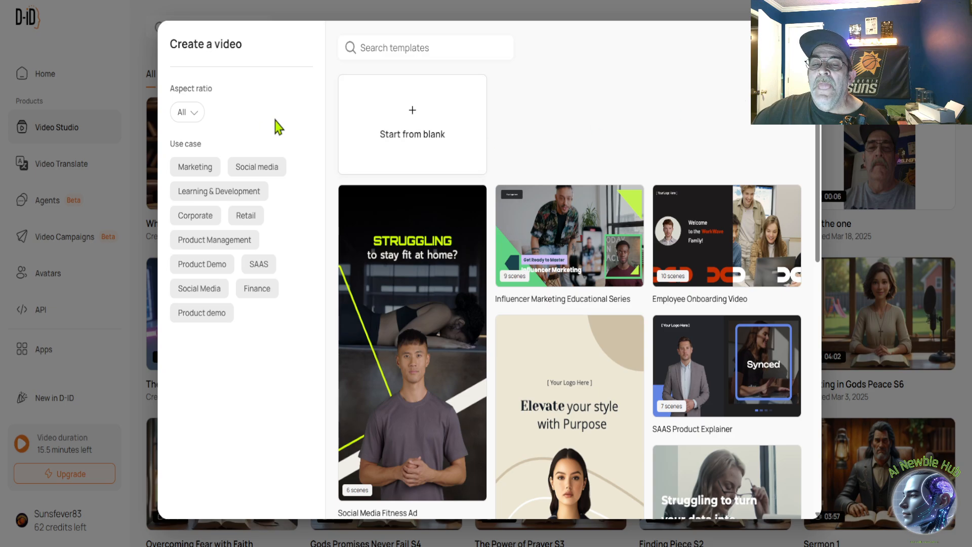
left_click(387, 113)
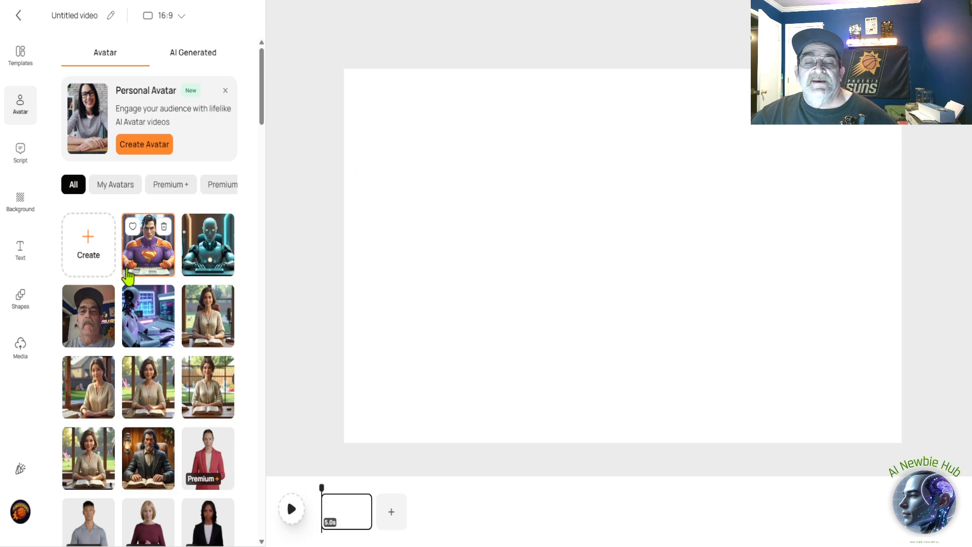
left_click(90, 243)
left_click(469, 256)
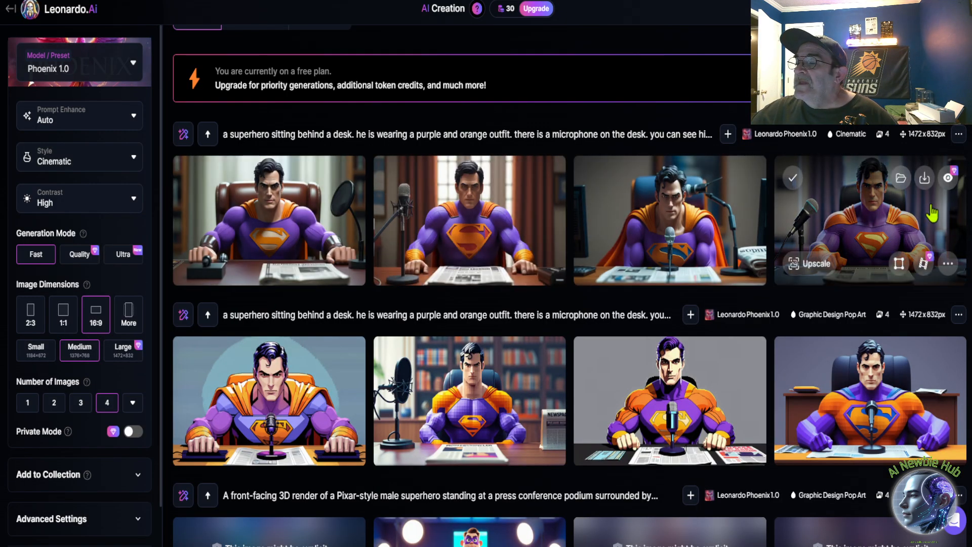
In Leonardo.Ai, view the fourth Cinematic superhero desk image enlarged and show the full prompt of its set.
left_click(877, 236)
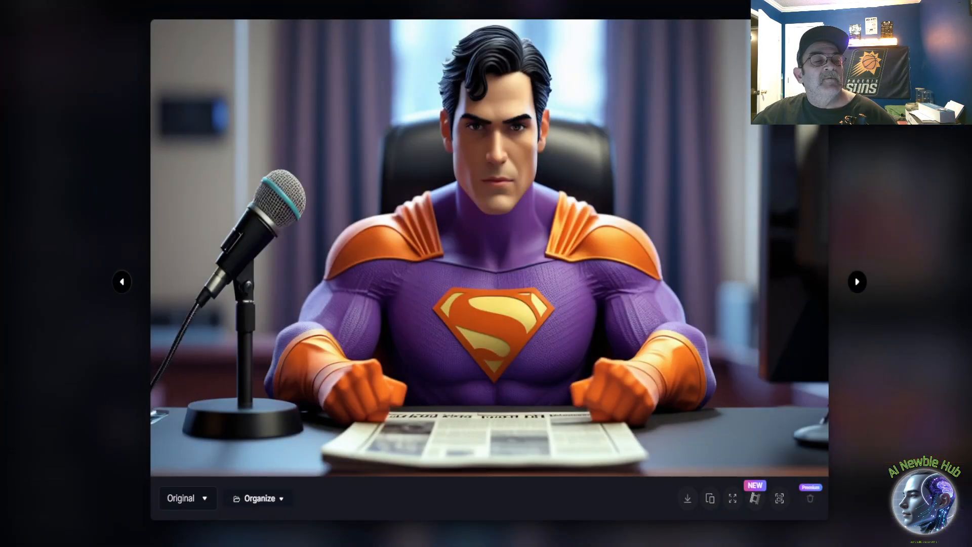
key("Escape")
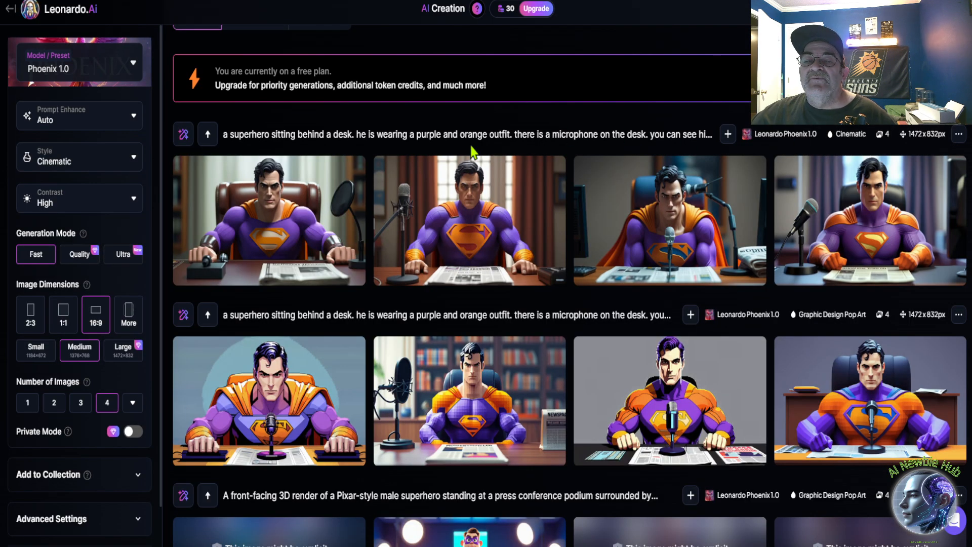
left_click(727, 134)
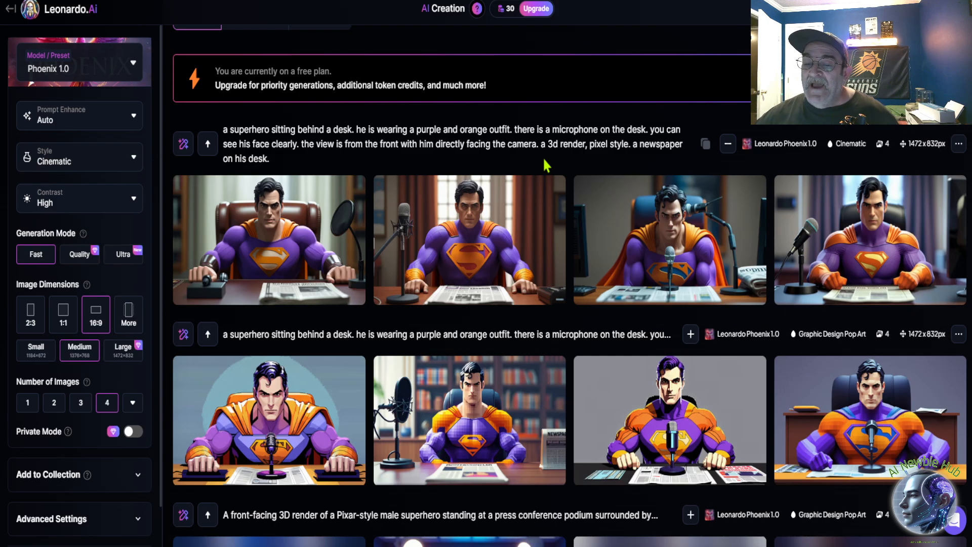
Reveal the hidden superhero images in the Graphic Design Pop Art and Creative press conference sets.
scroll(547, 230, "down", 7)
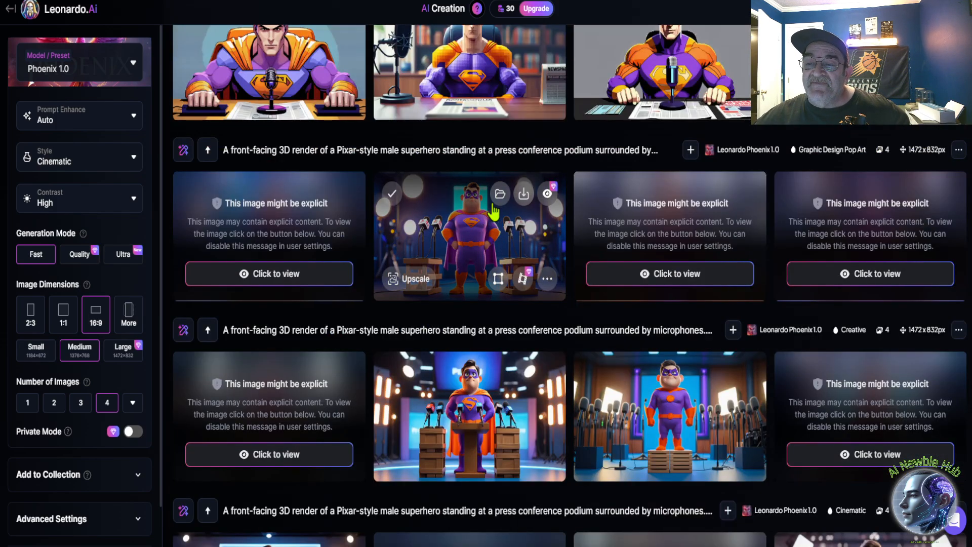
scroll(494, 228, "down", 2)
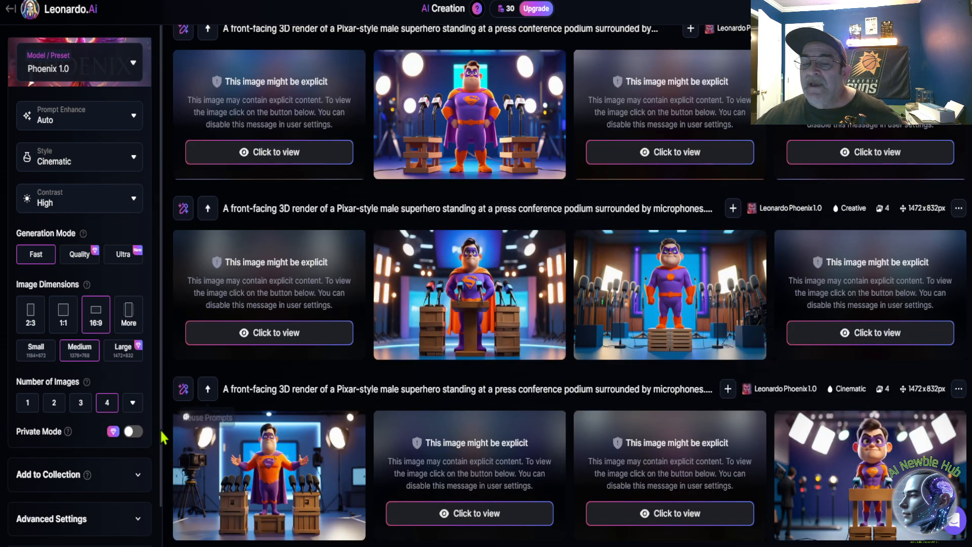
left_click(245, 333)
left_click(227, 153)
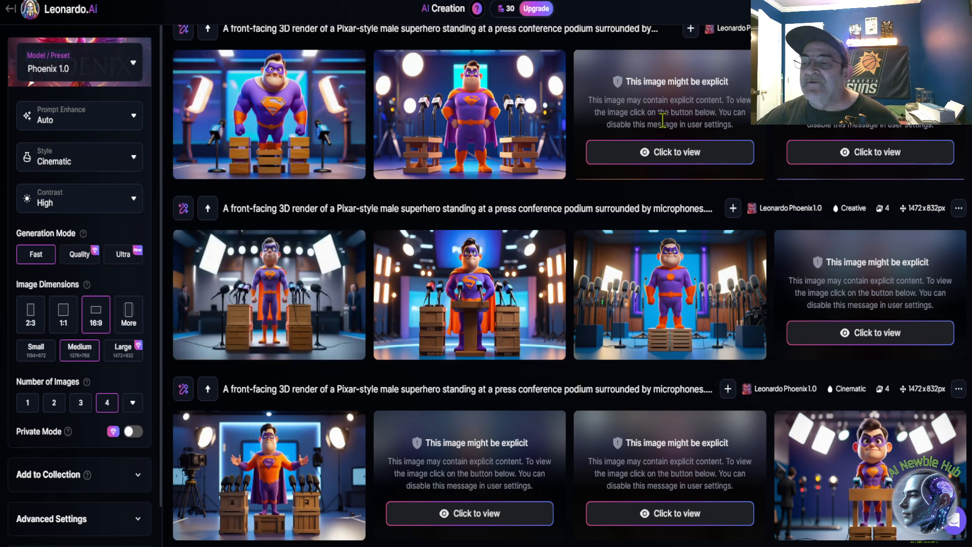
left_click(659, 151)
left_click(802, 154)
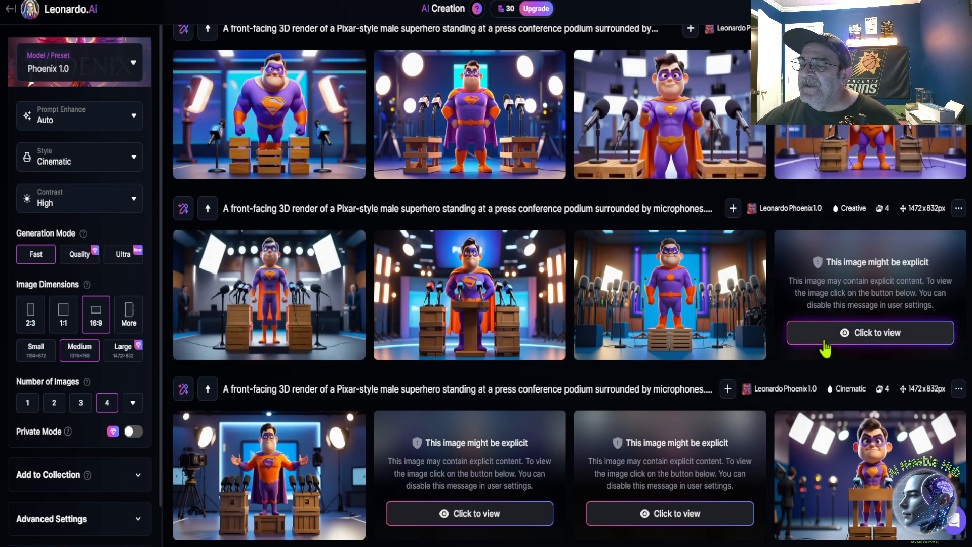
left_click(824, 341)
Reveal the two hidden images in the Cinematic press conference set and look back over the superhero generations.
scroll(653, 332, "down", 3)
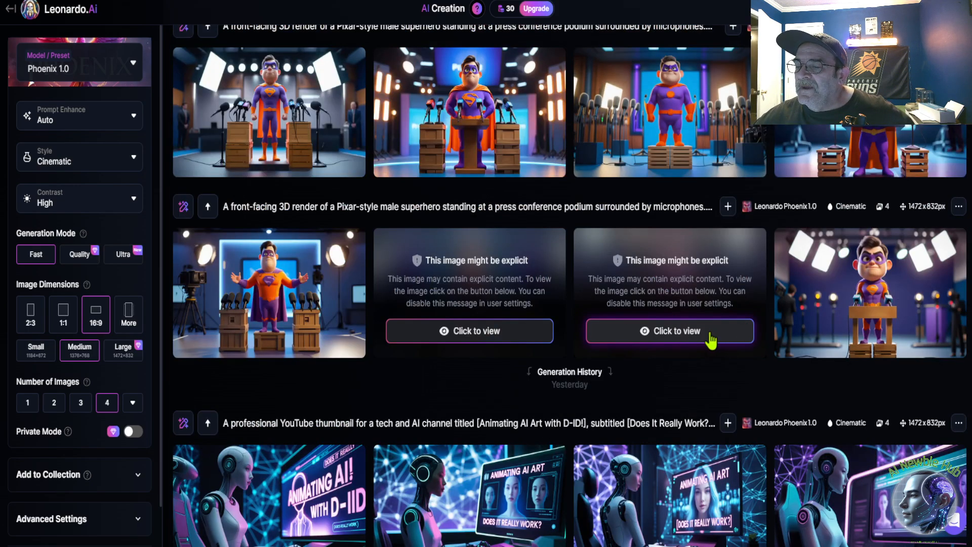
left_click(674, 334)
left_click(477, 331)
scroll(483, 338, "up", 3)
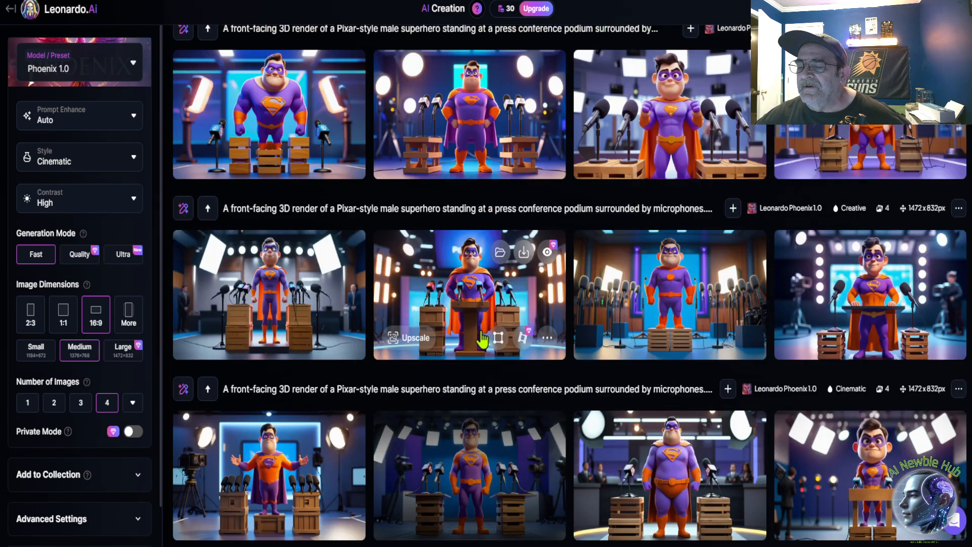
scroll(482, 339, "up", 2)
scroll(319, 283, "up", 1)
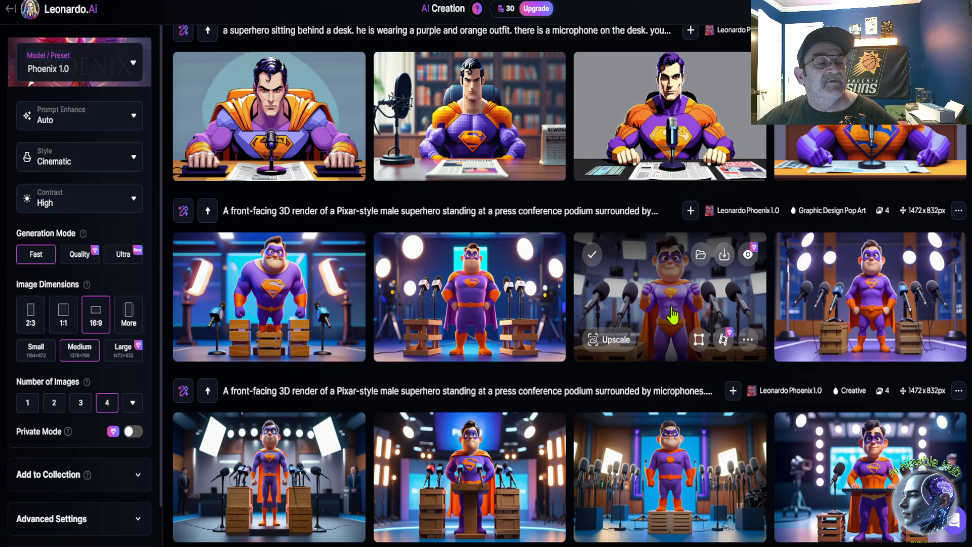
scroll(304, 336, "up", 5)
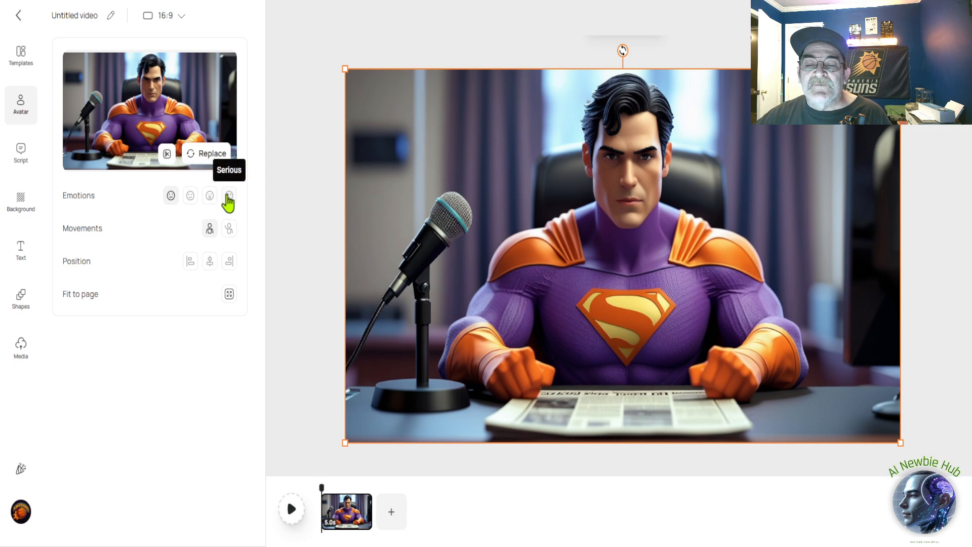
In D-ID, set the superhero avatar's emotion to Serious.
left_click(228, 197)
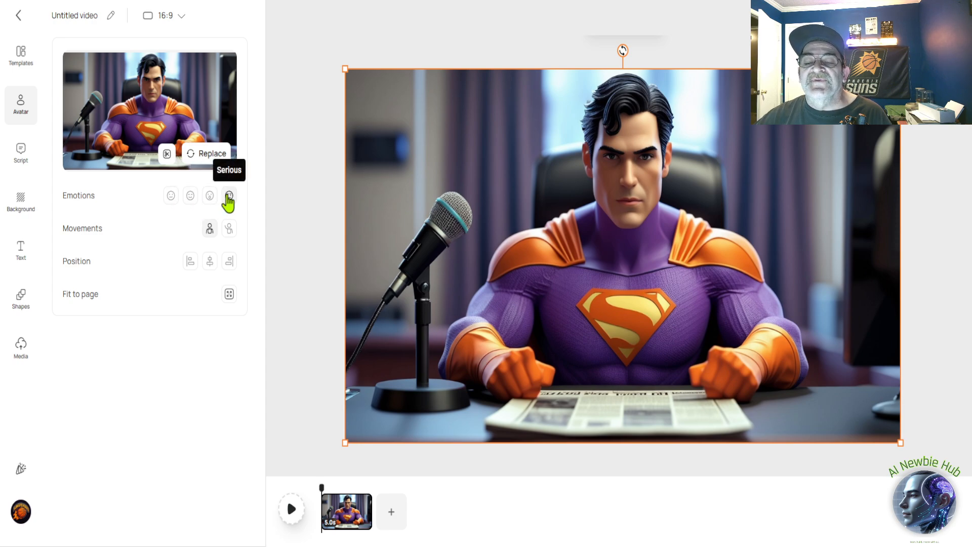
Set the superhero avatar's movement to Lively and upload the voice-over audio file as its script.
left_click(226, 232)
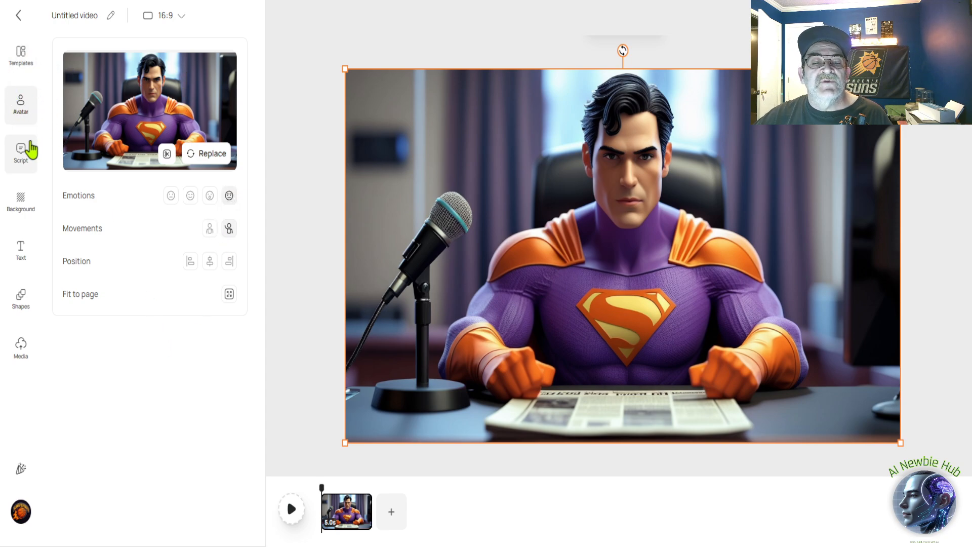
left_click(31, 150)
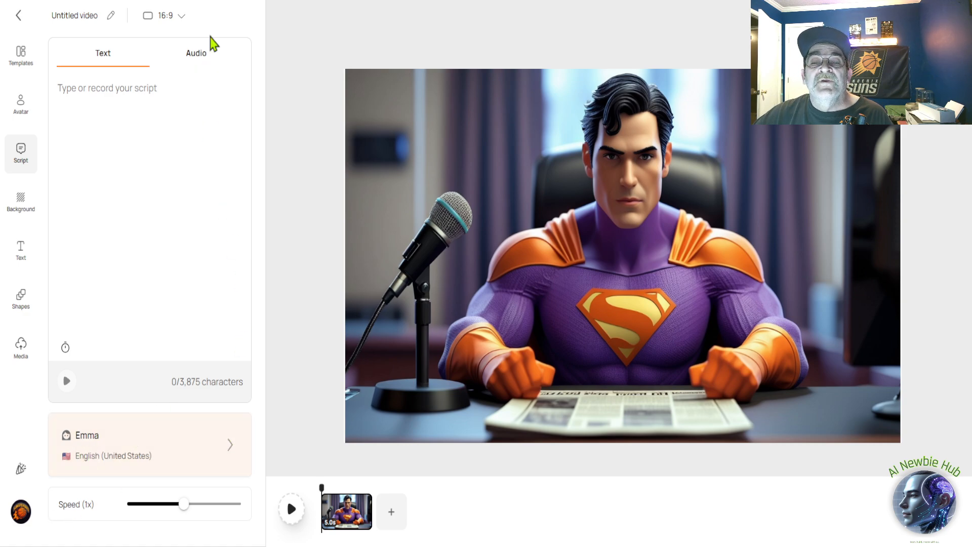
left_click(197, 54)
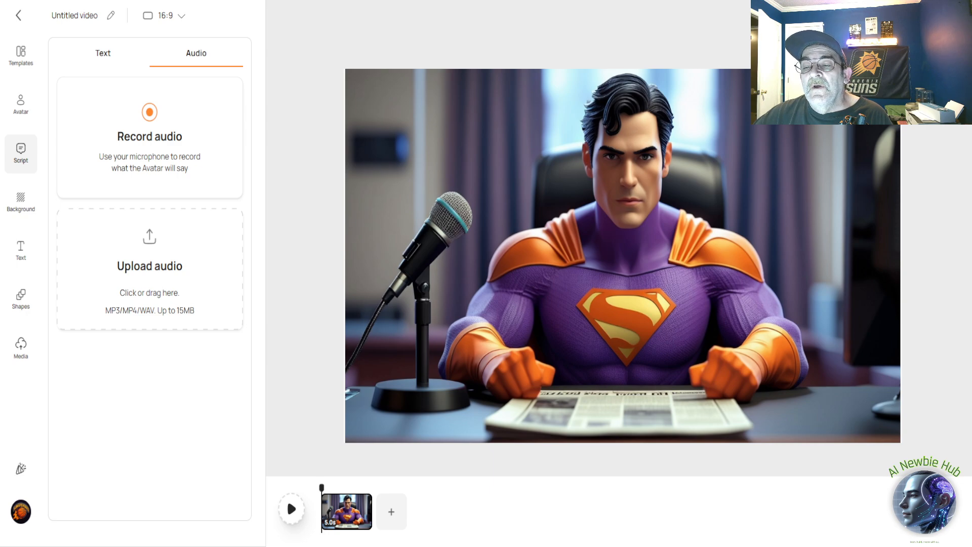
left_click(289, 319)
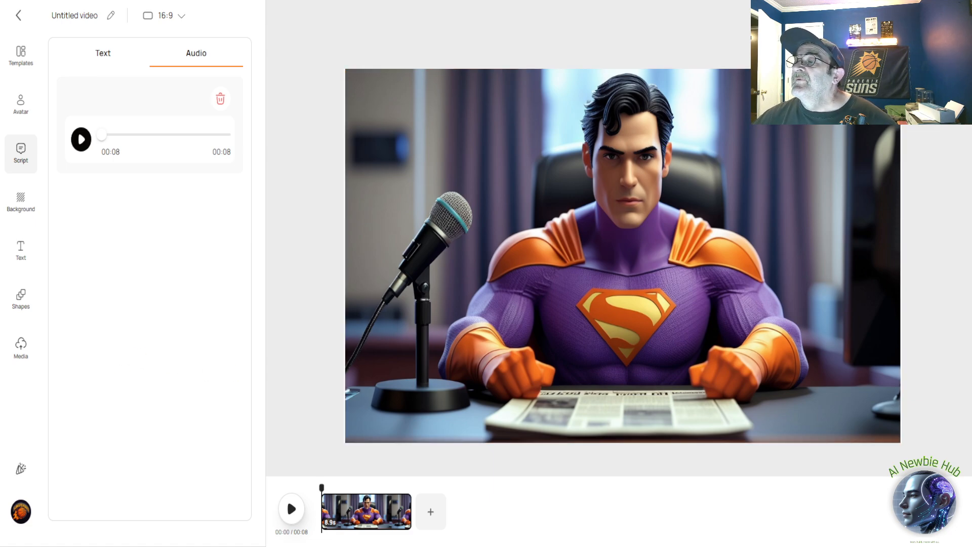
Name the video "Why Use It 3" and generate it, dismissing the annual plan offer.
left_click(934, 15)
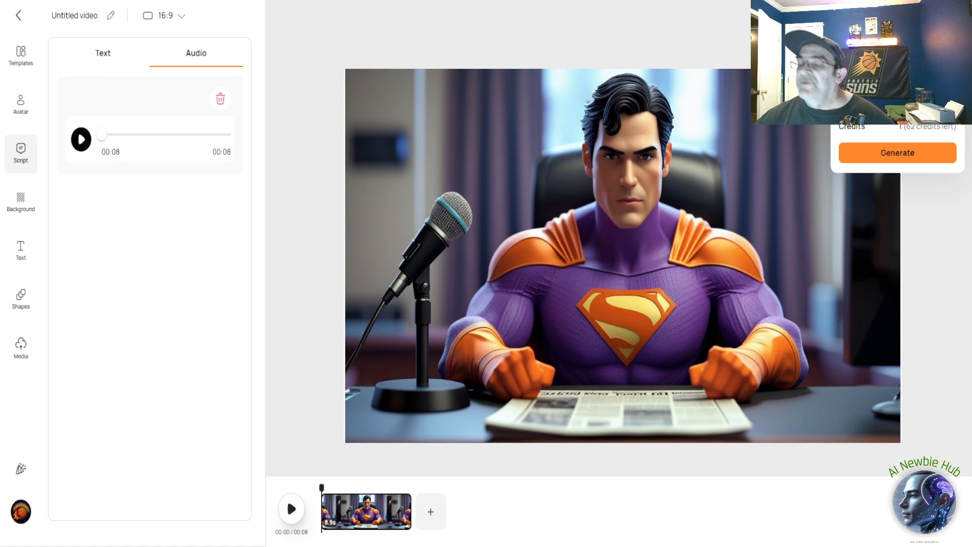
type("Why Use It")
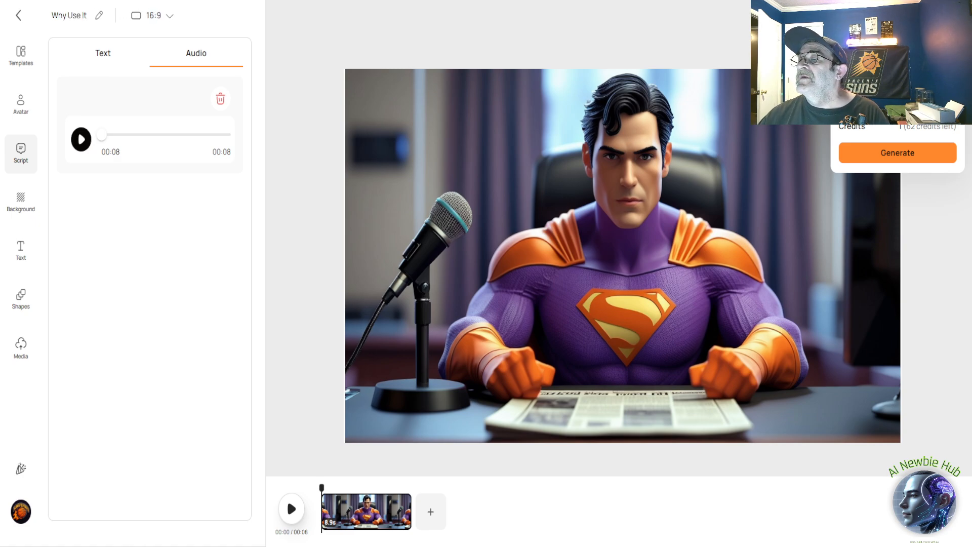
type("3")
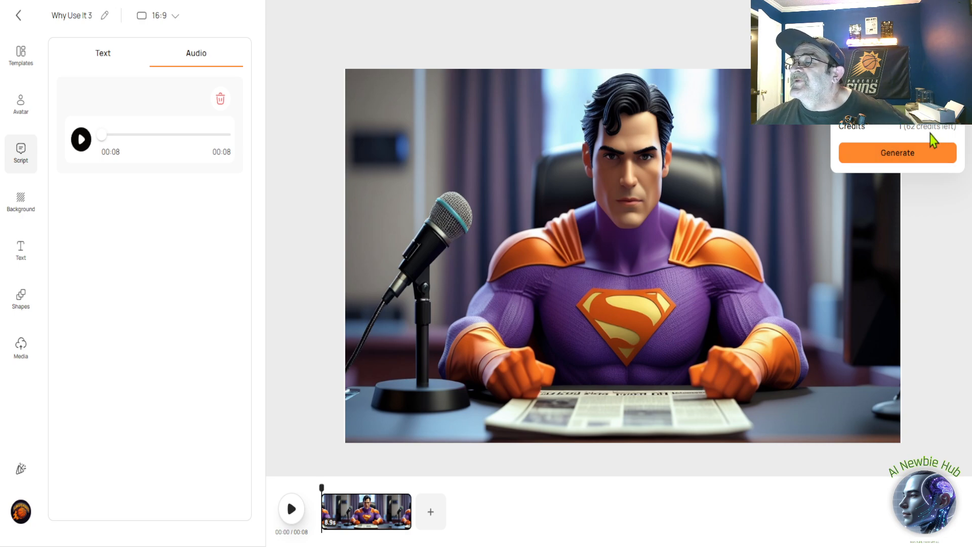
left_click(905, 152)
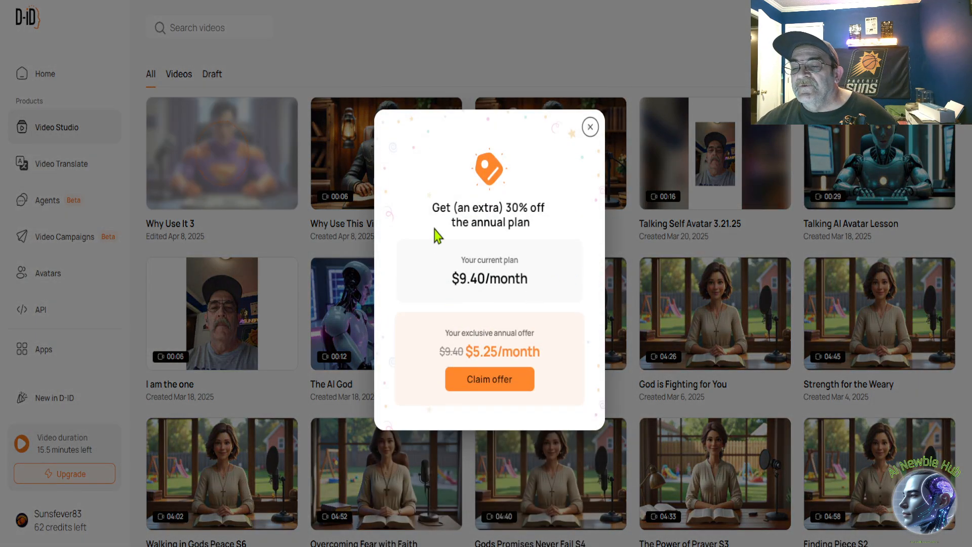
left_click(590, 127)
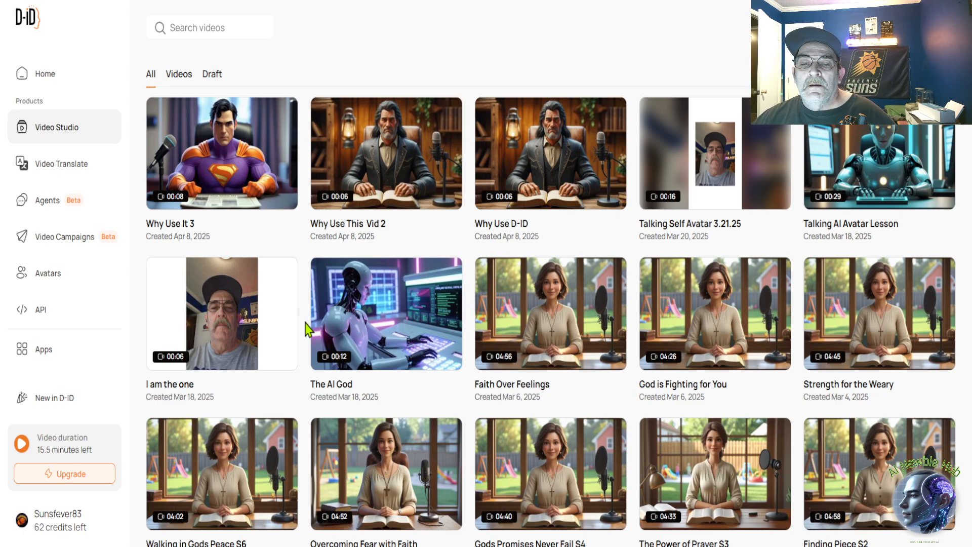
Play the generated "Why Use It 3" video through and close its preview.
left_click(220, 166)
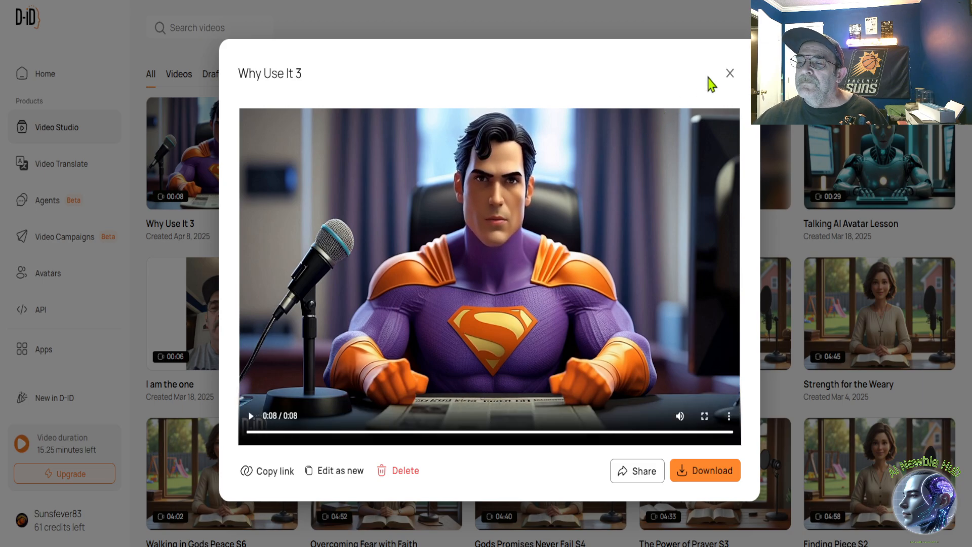
left_click(731, 73)
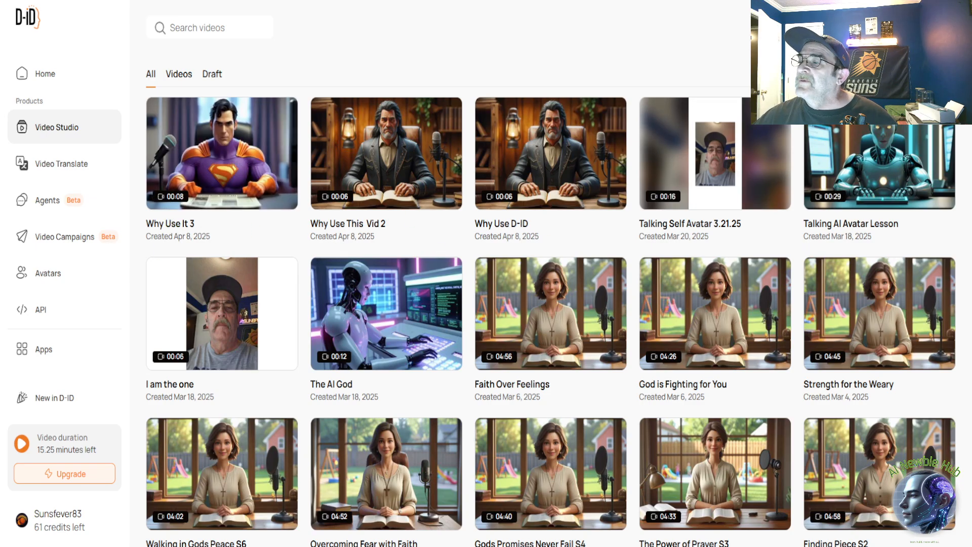
Start a new video from blank and place the purple-and-orange superhero avatar in the scene.
left_click(915, 27)
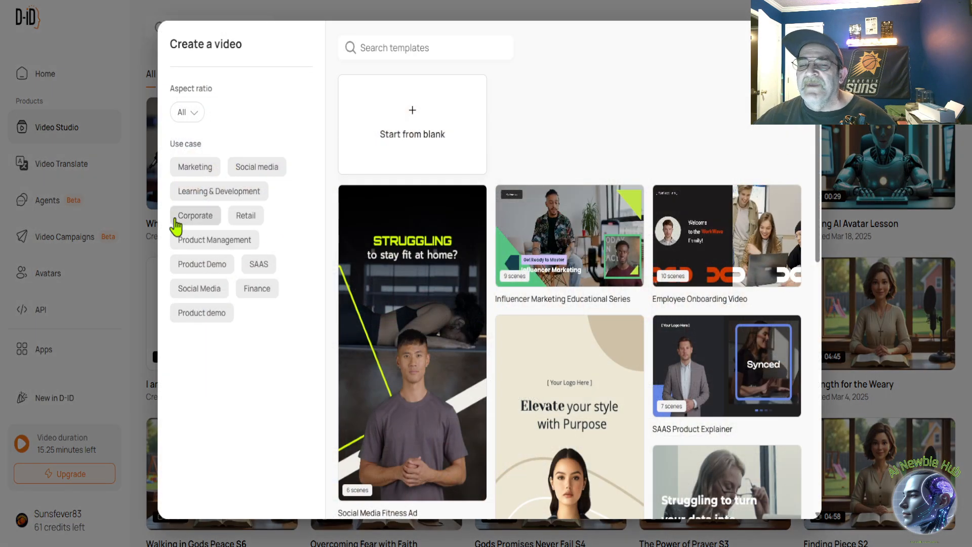
left_click(432, 111)
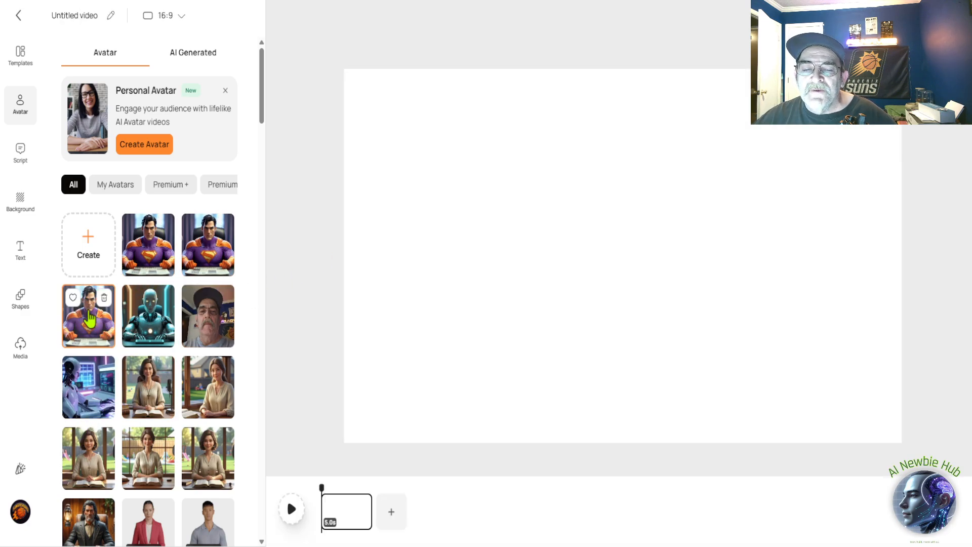
left_click(89, 317)
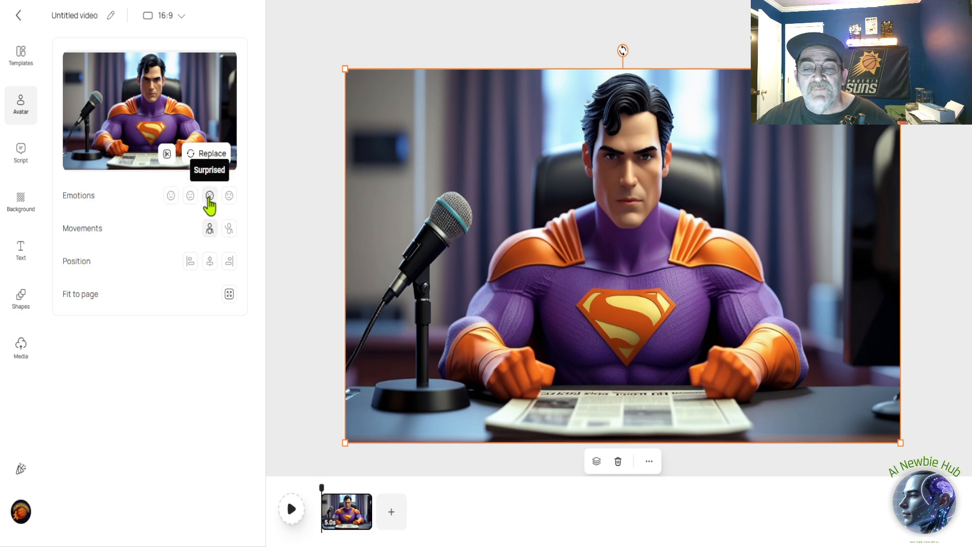
Set the superhero avatar's emotion to Surprised and movement to Lively, and align it to the left of the page.
left_click(209, 198)
left_click(226, 228)
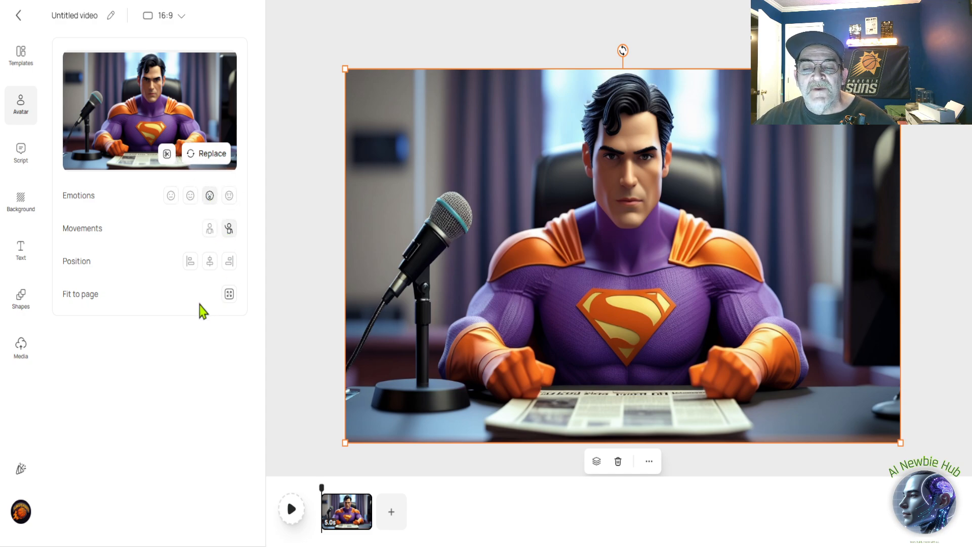
left_click(188, 261)
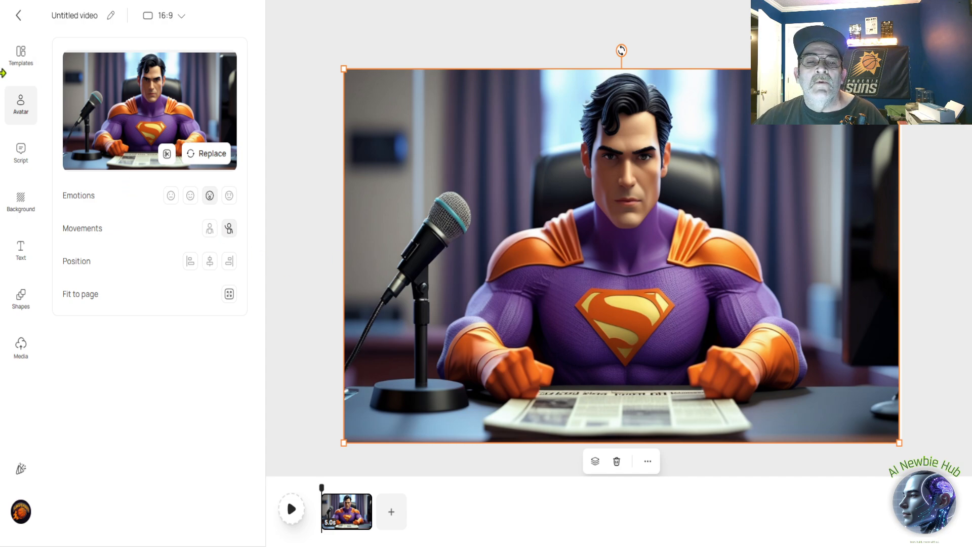
Upload the voice-over audio file as the script and recheck the avatar's emotion and movement settings.
left_click(21, 157)
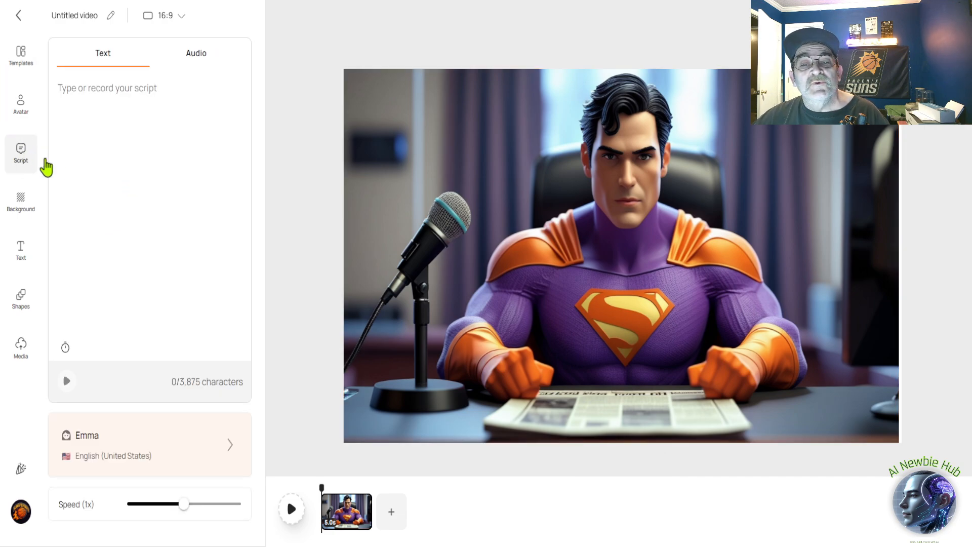
left_click(200, 70)
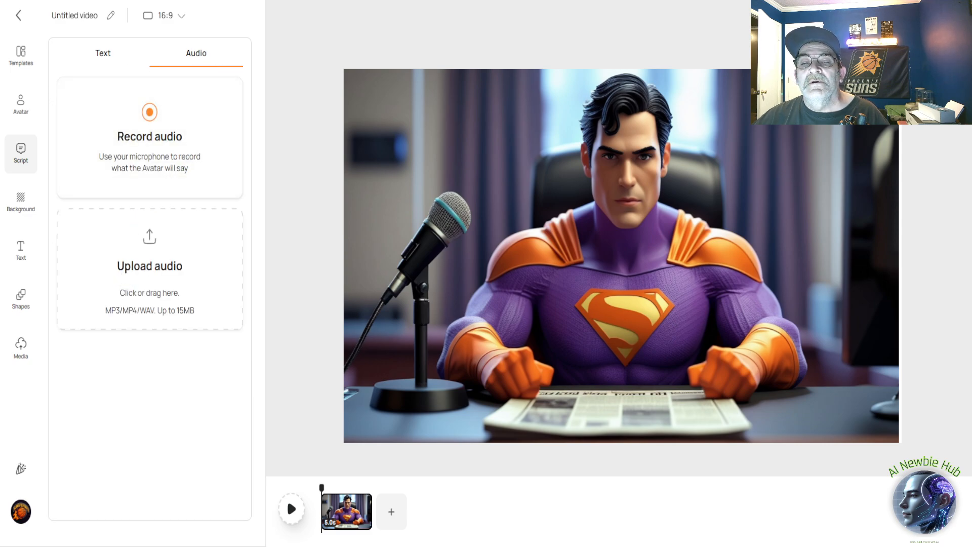
left_click(280, 248)
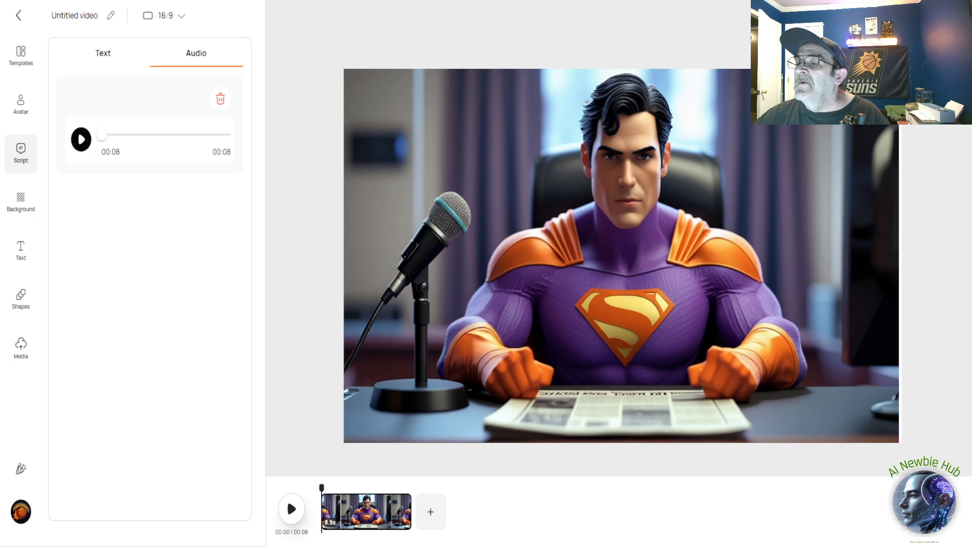
left_click(26, 104)
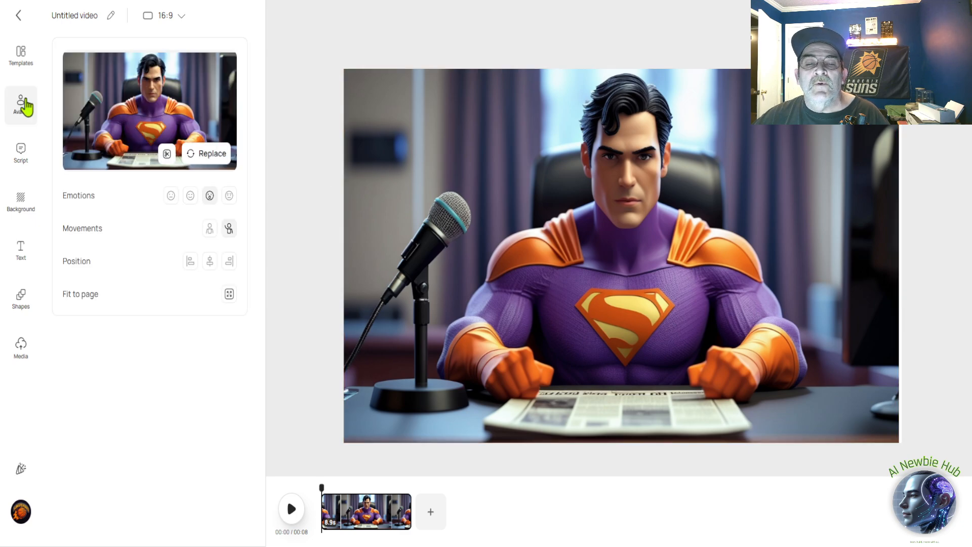
left_click(210, 198)
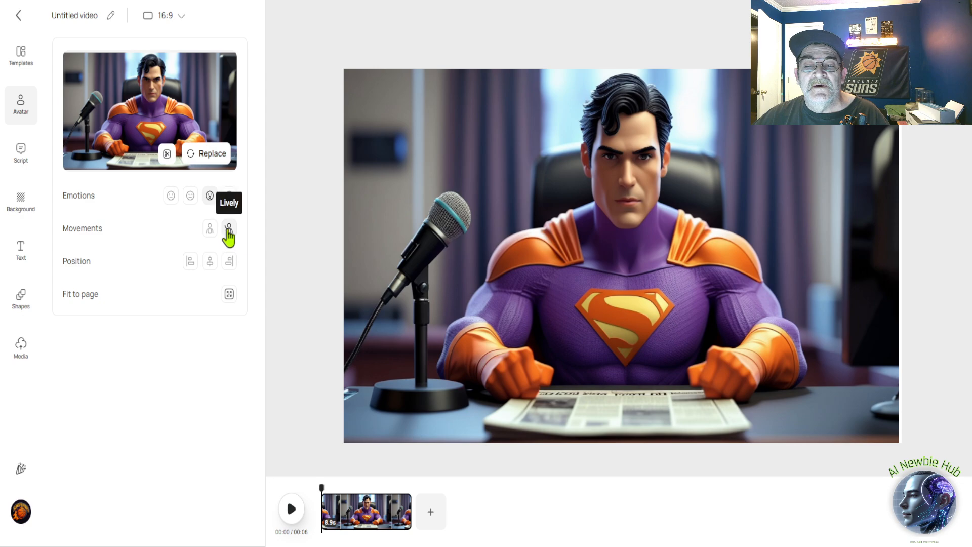
Name the video "Why Use it 4" and generate it, dismissing the annual plan offer.
left_click(937, 16)
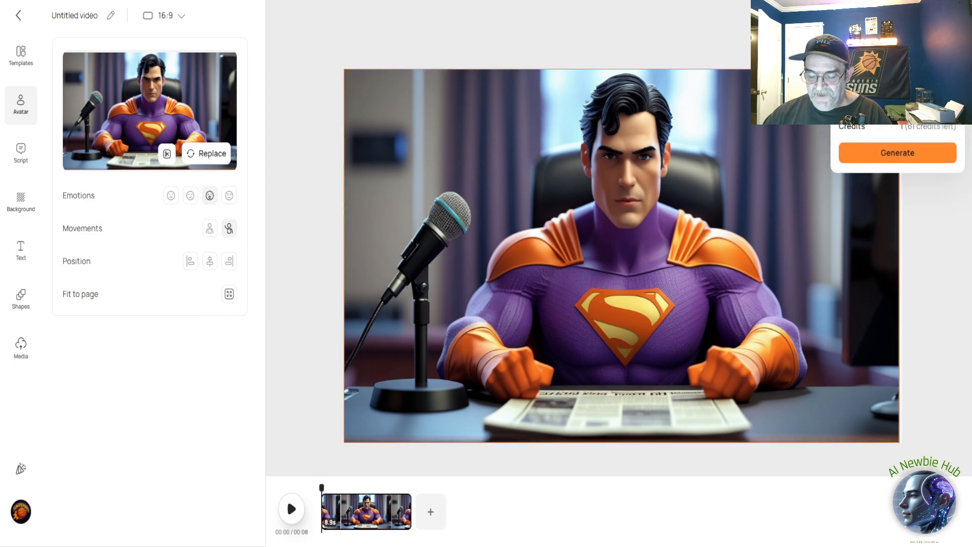
type("Whu")
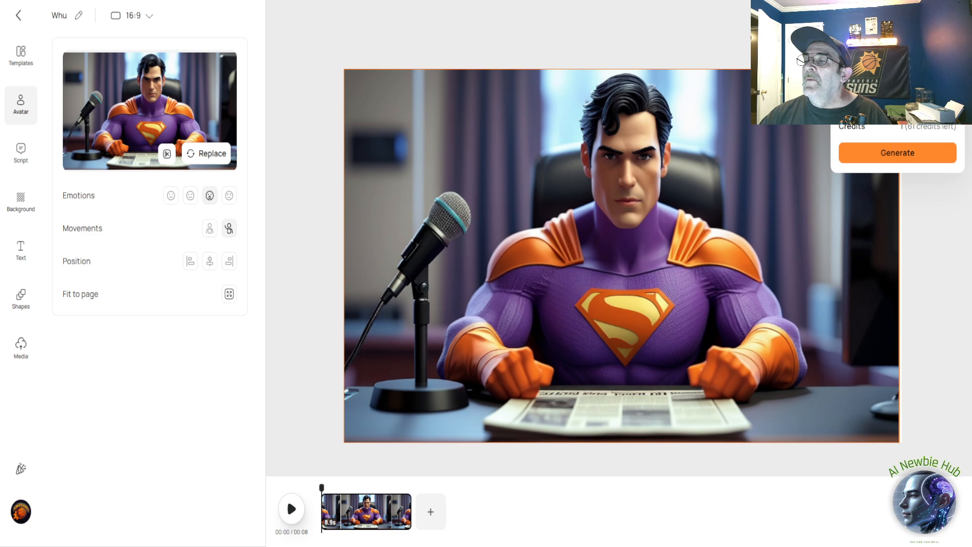
key("BackSpace")
type("y Use")
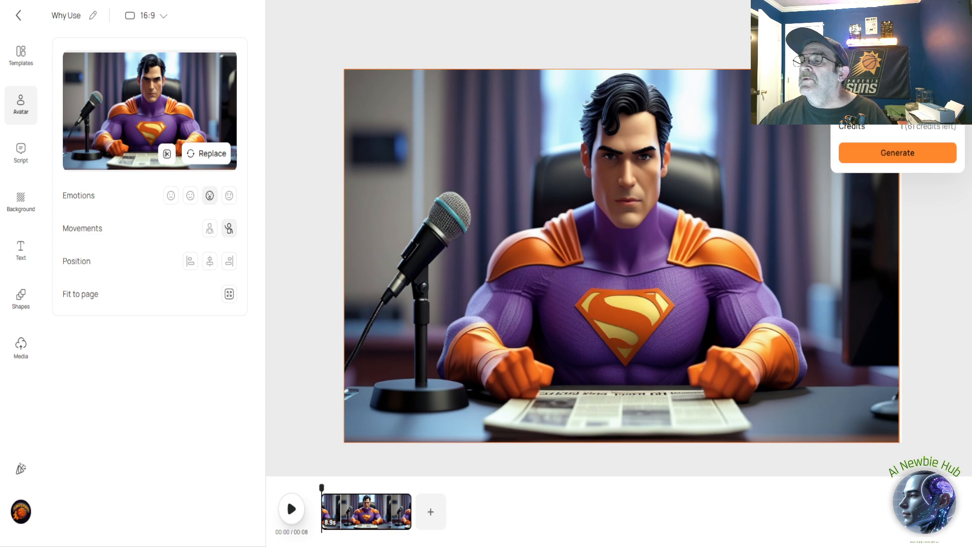
type(" it 4")
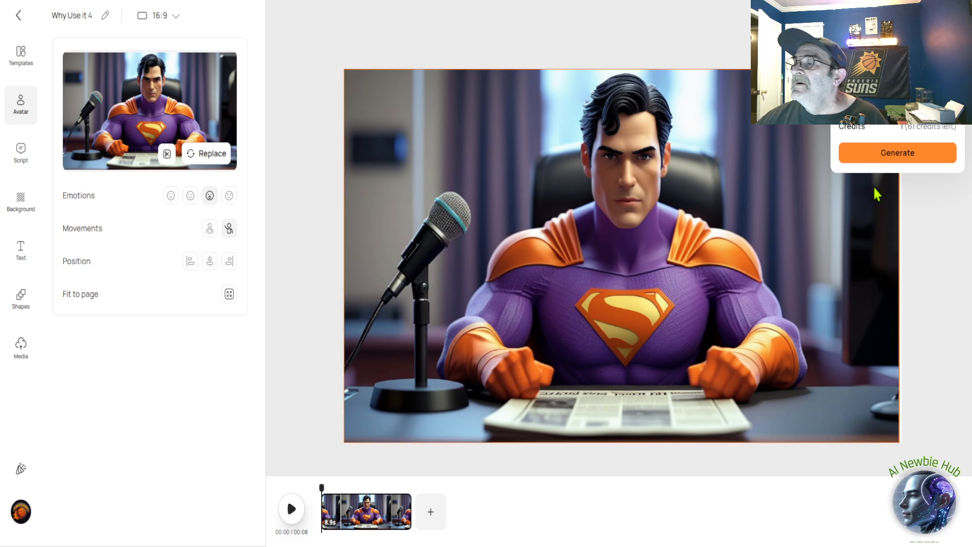
left_click(884, 161)
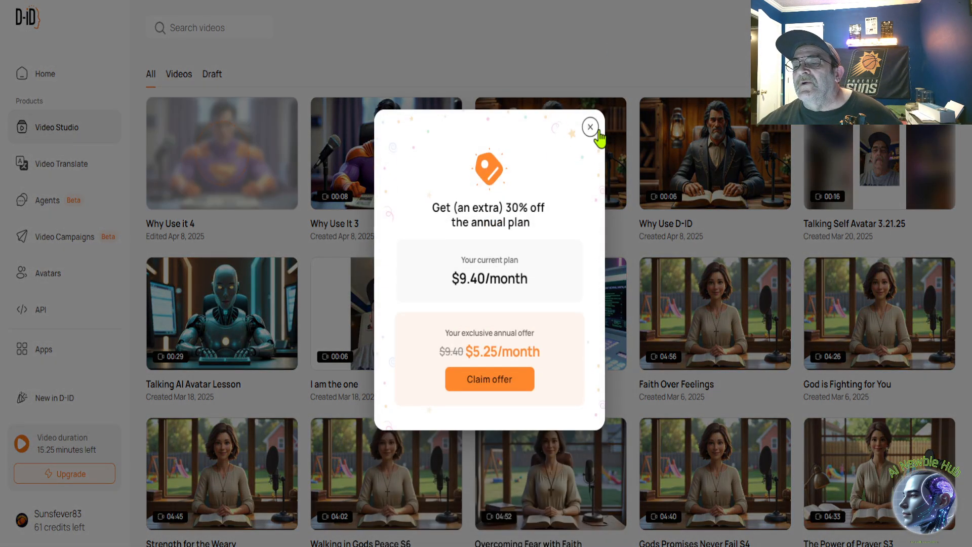
left_click(594, 130)
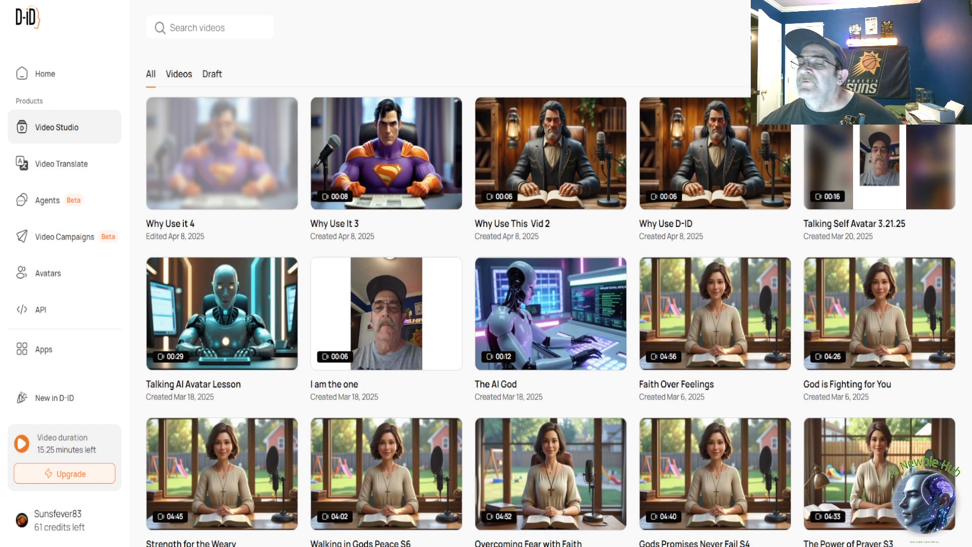
Start another video from blank using the same superhero avatar.
left_click(915, 27)
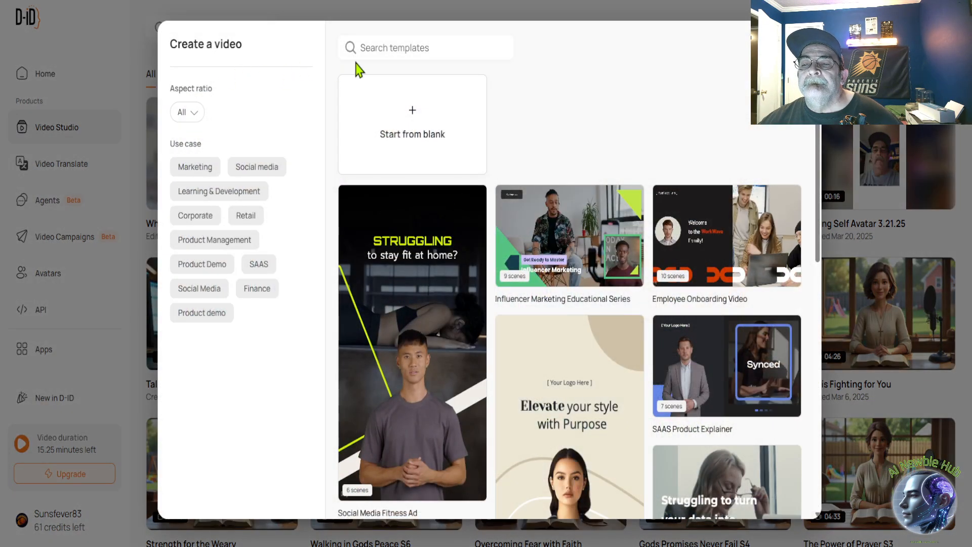
left_click(445, 141)
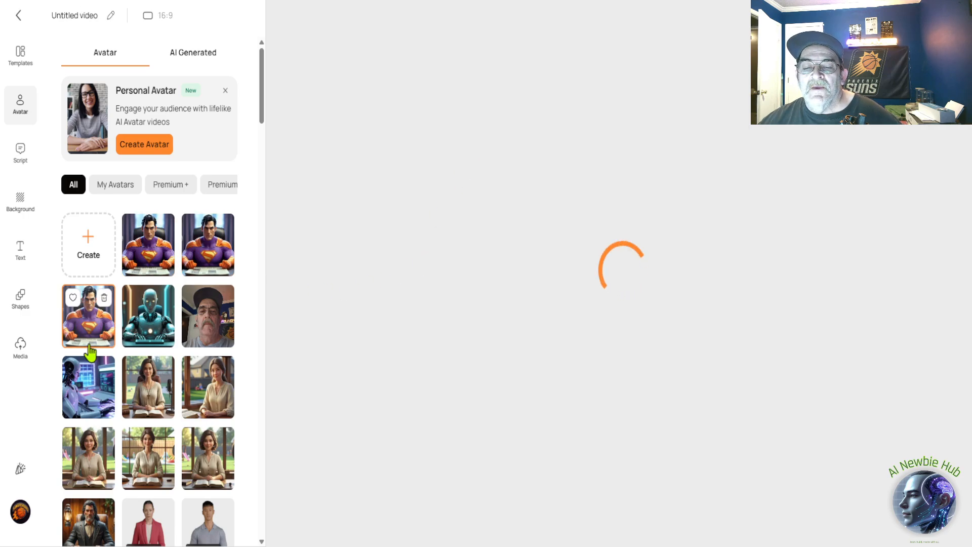
left_click(93, 340)
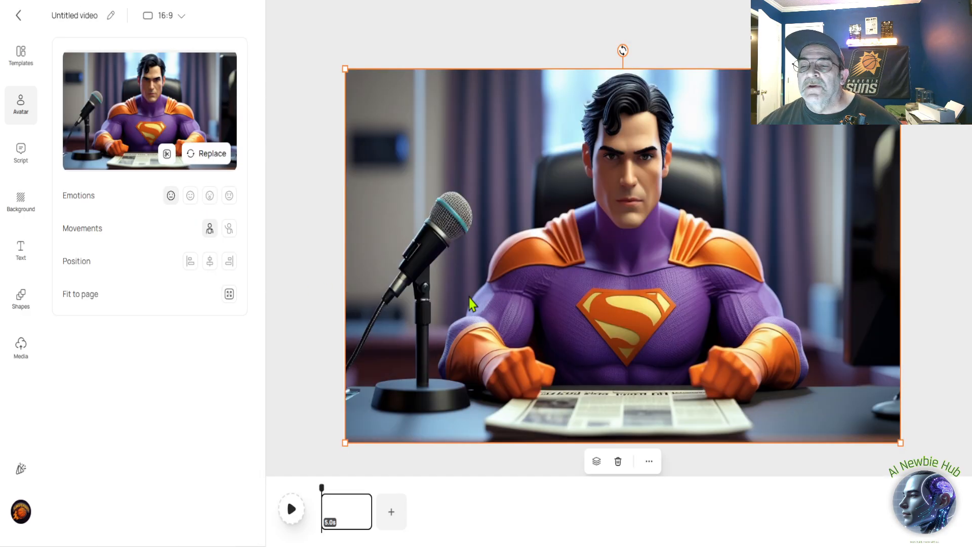
Set the superhero avatar's emotion to Happy and align it to the right of the page.
left_click(189, 197)
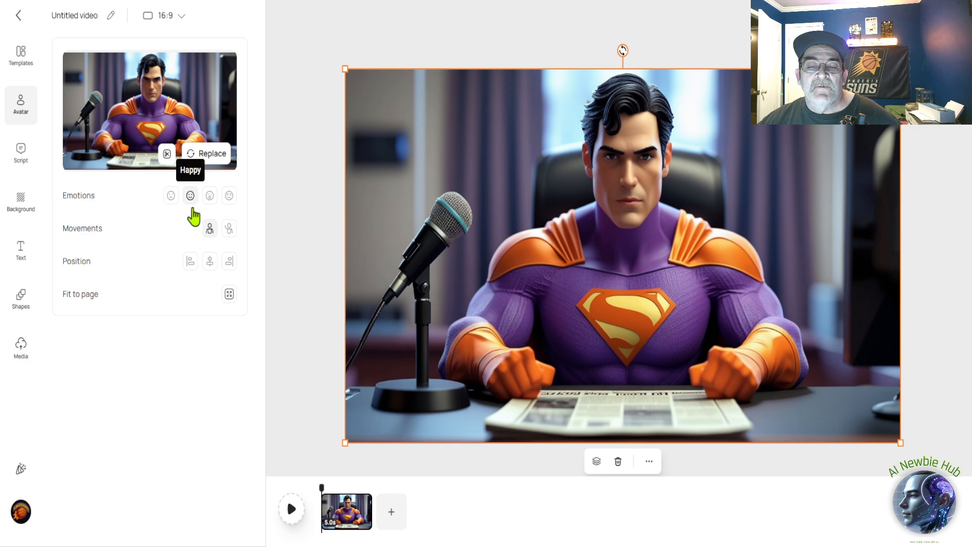
left_click(229, 261)
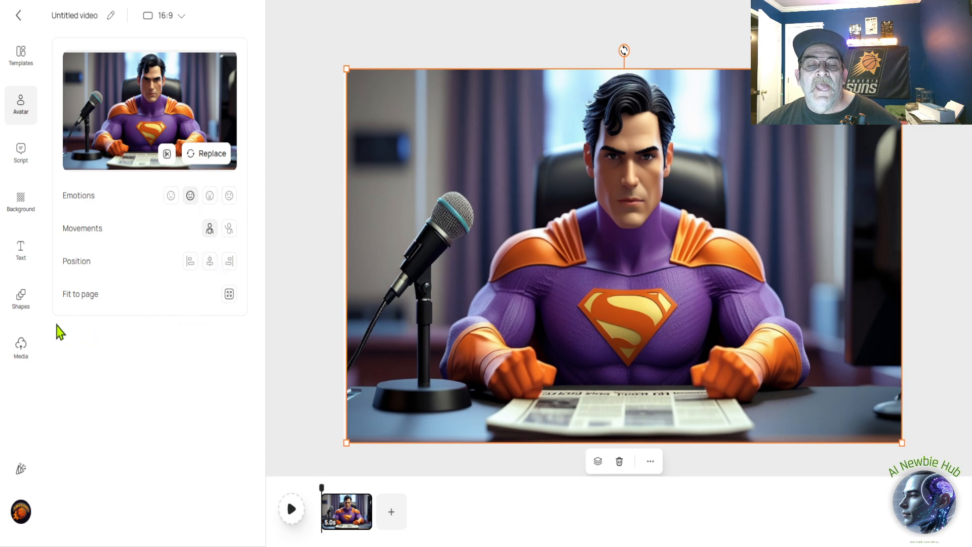
Upload the voice-over audio file as the avatar's script and open the background options.
left_click(20, 161)
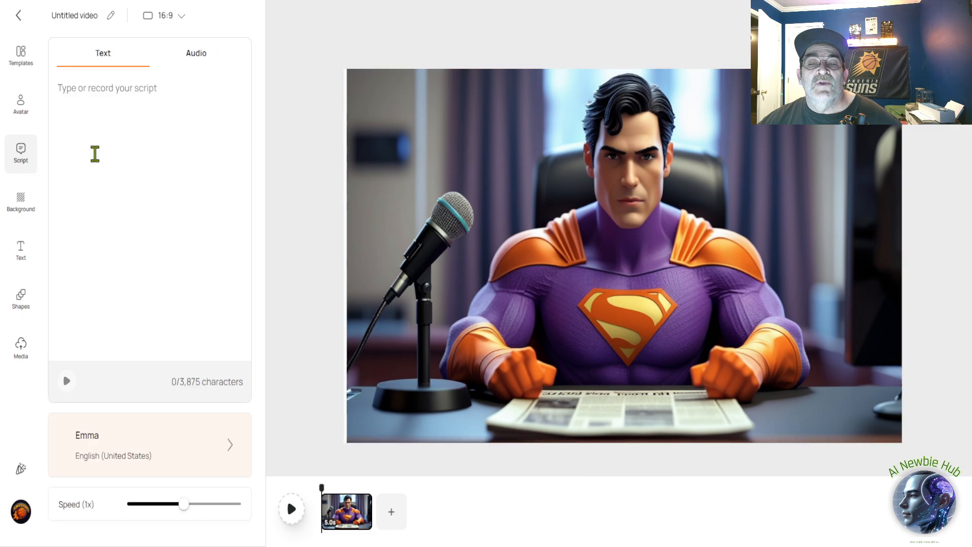
left_click(188, 63)
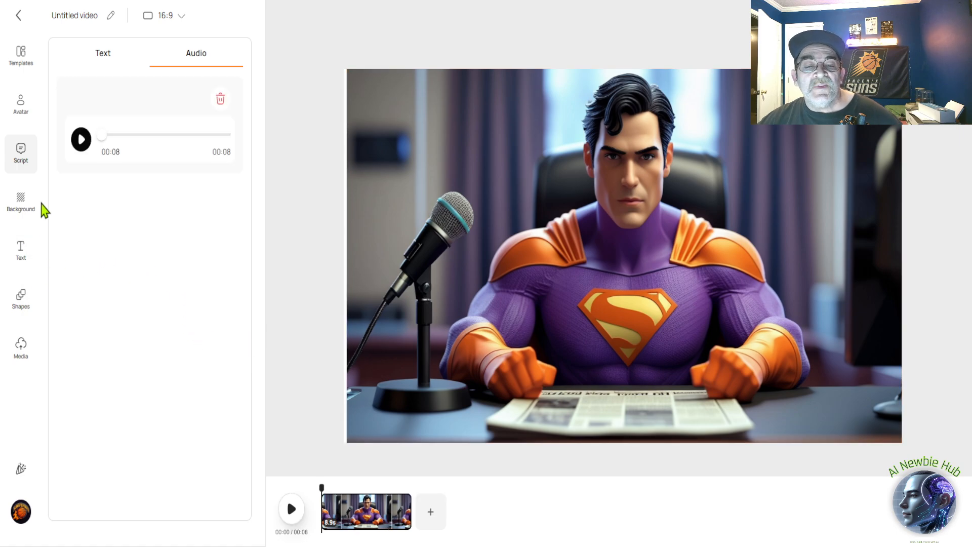
left_click(26, 205)
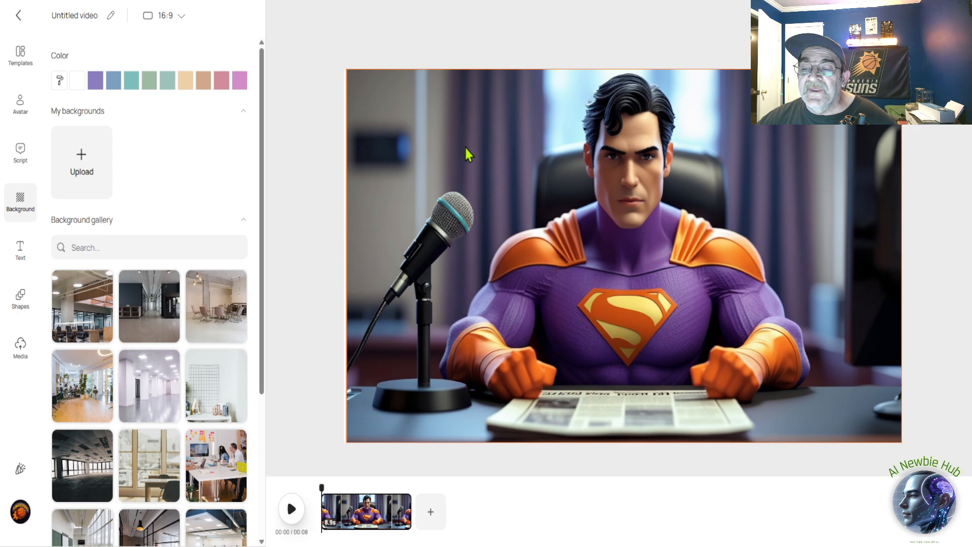
Look through the text, shape and template options and check the avatar's uploaded audio script.
left_click(19, 258)
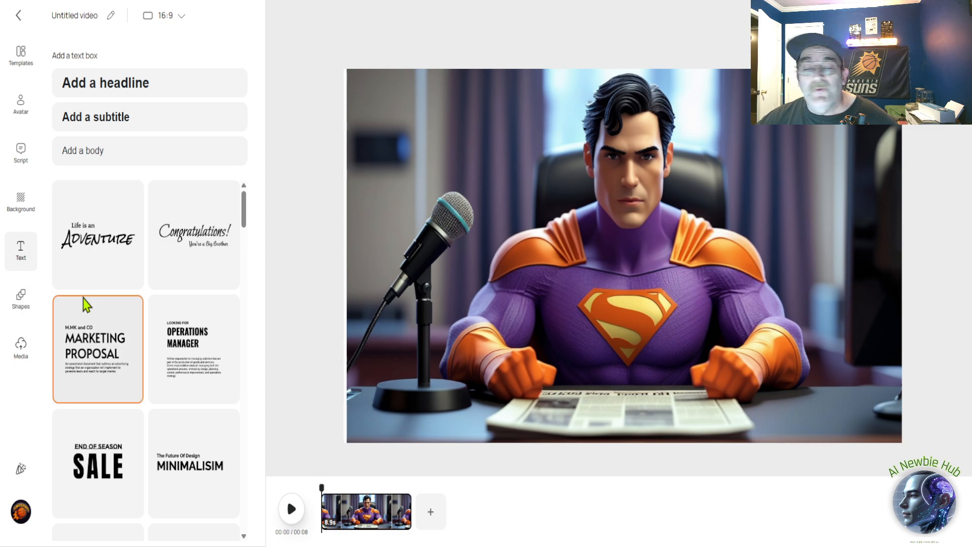
left_click(18, 317)
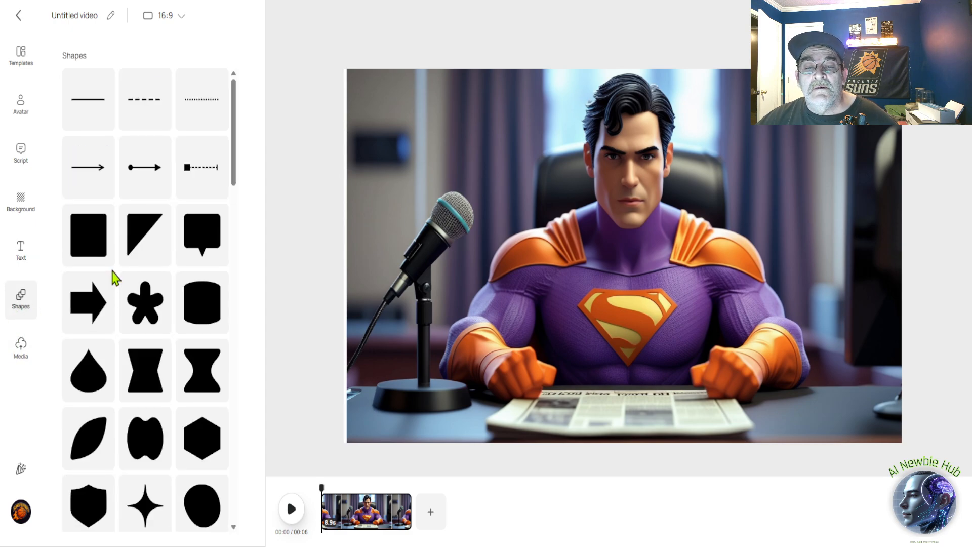
left_click(23, 65)
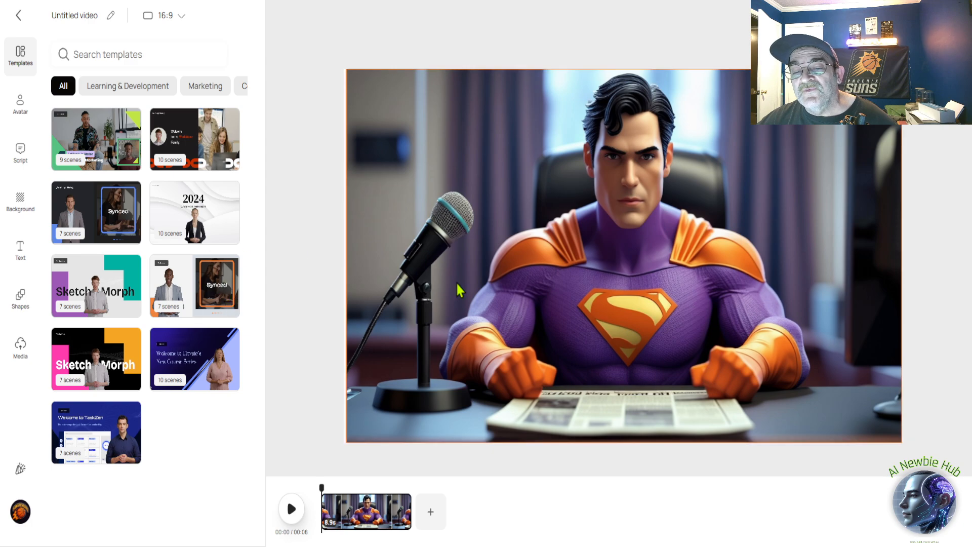
left_click(24, 157)
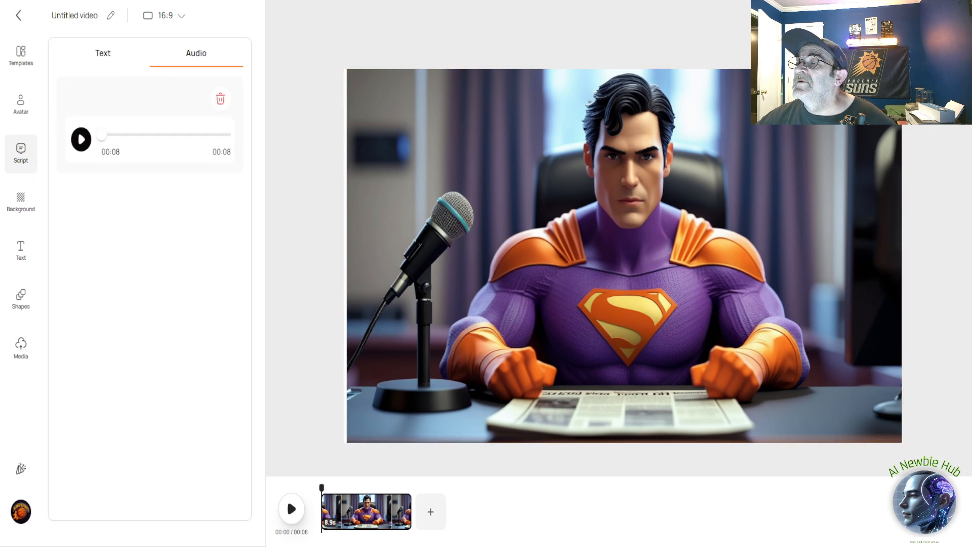
Name the video "Why Use It 5" and generate it, dismissing the annual plan offer.
left_click(935, 16)
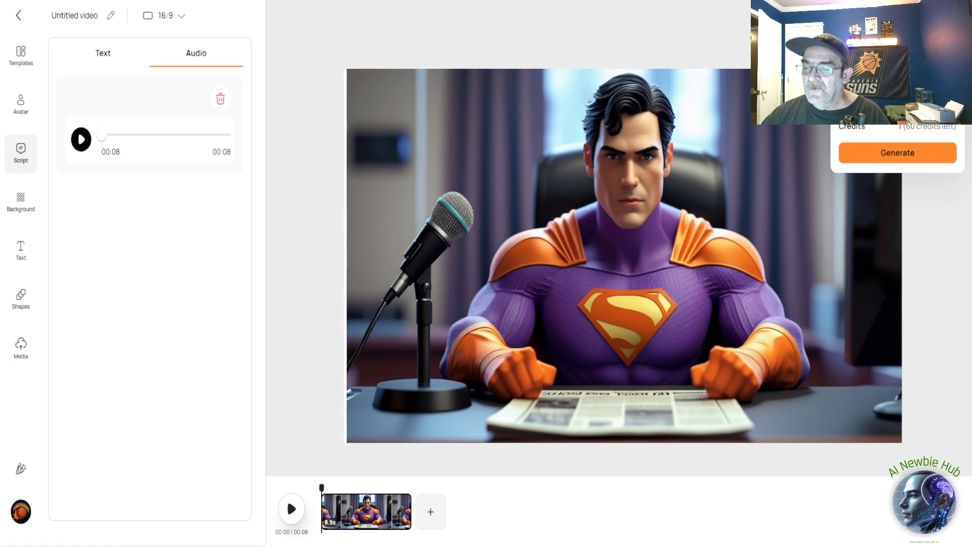
type("Why Use")
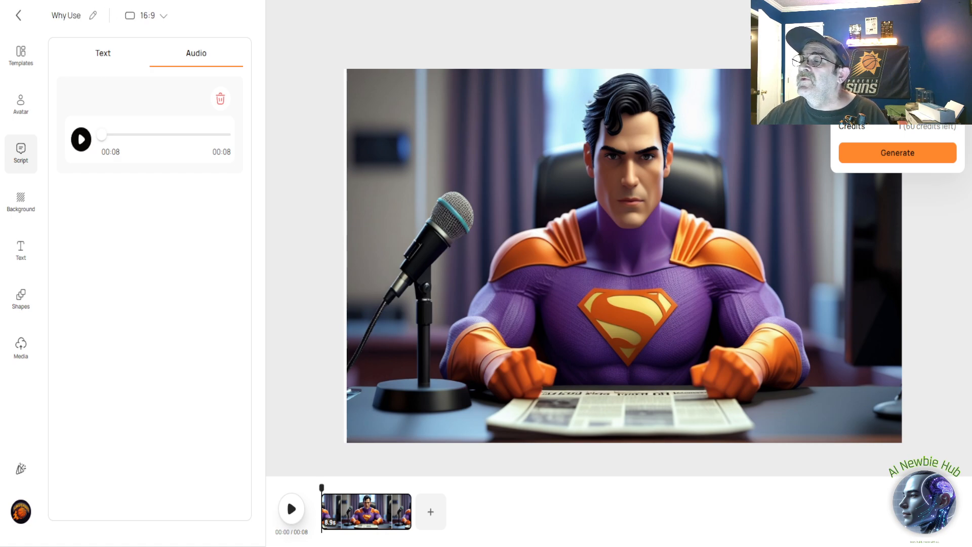
type(" It 5")
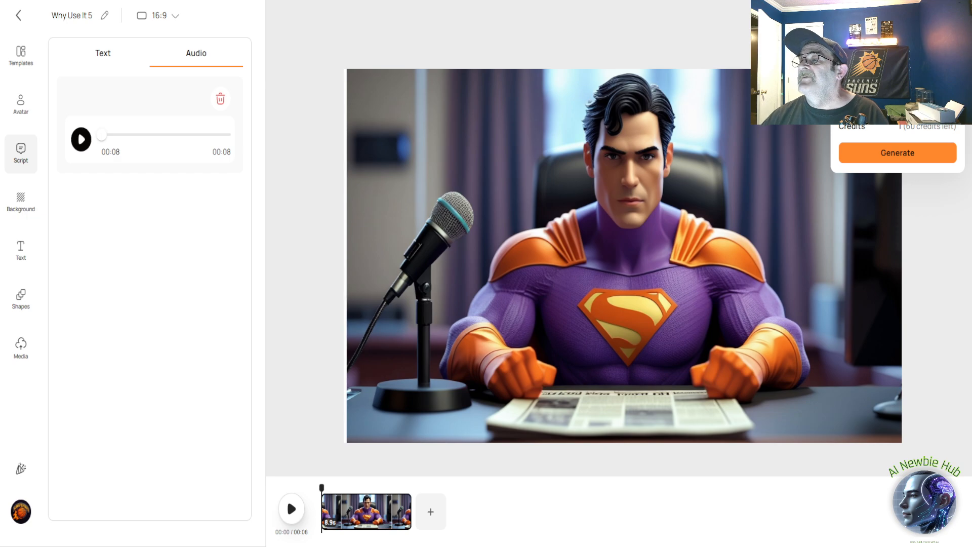
left_click(883, 157)
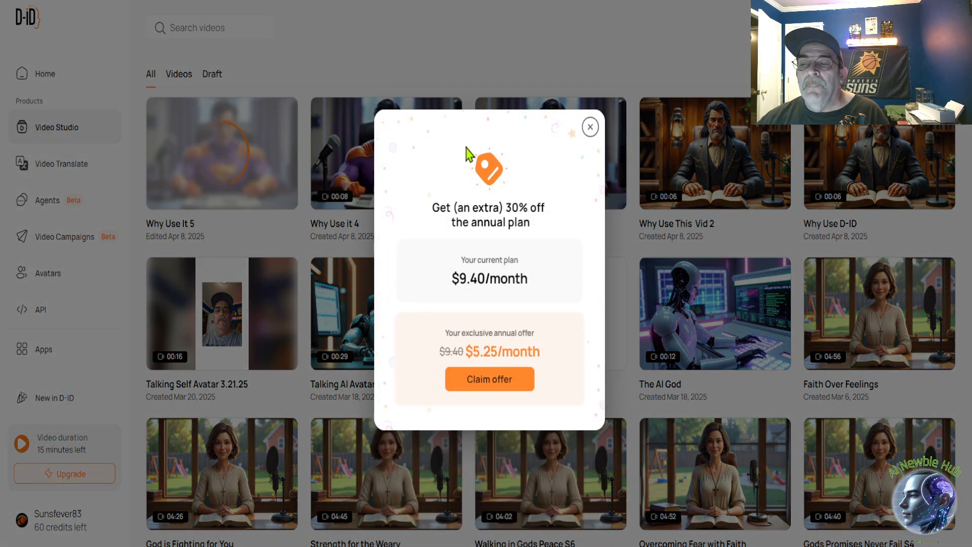
left_click(585, 130)
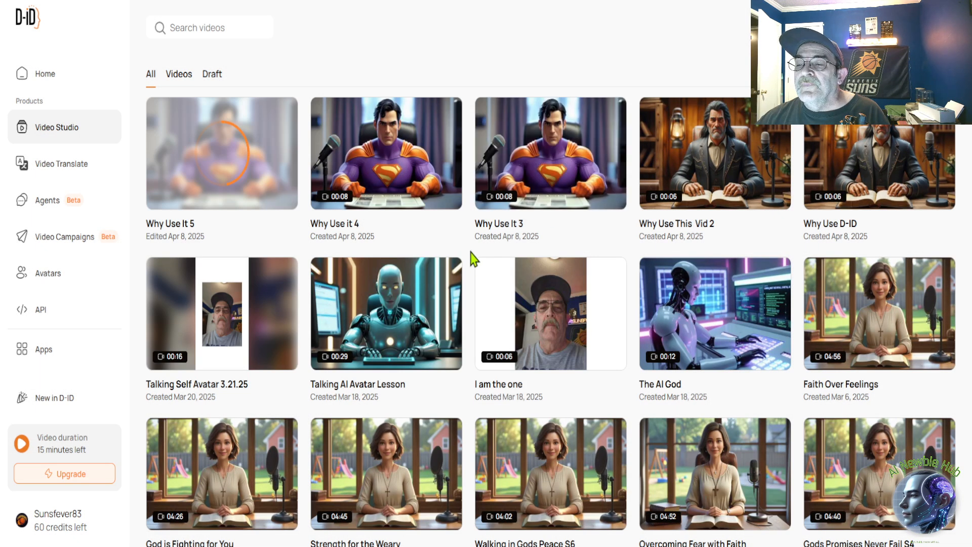
Play the generated videos Why Use it 4 and Why Use It 5, closing each one after viewing.
left_click(366, 157)
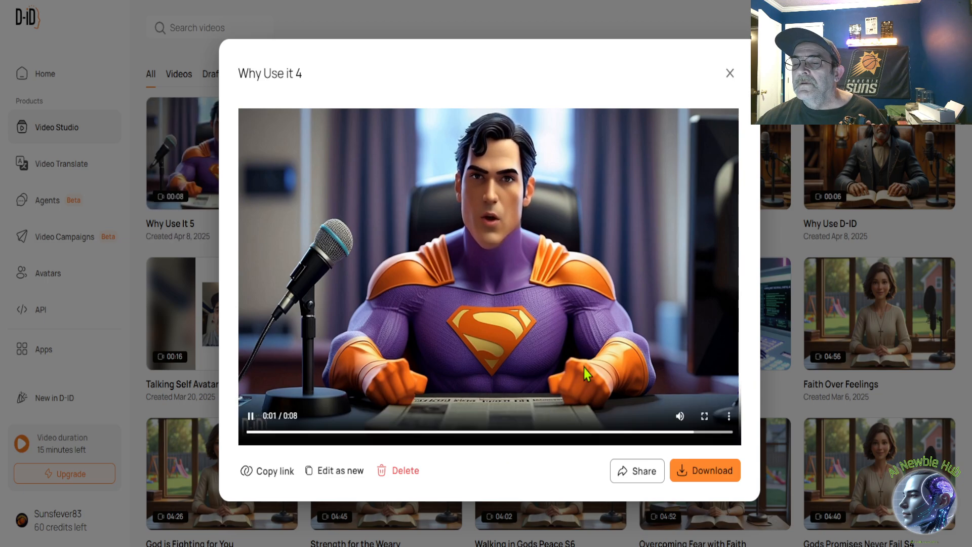
left_click(729, 74)
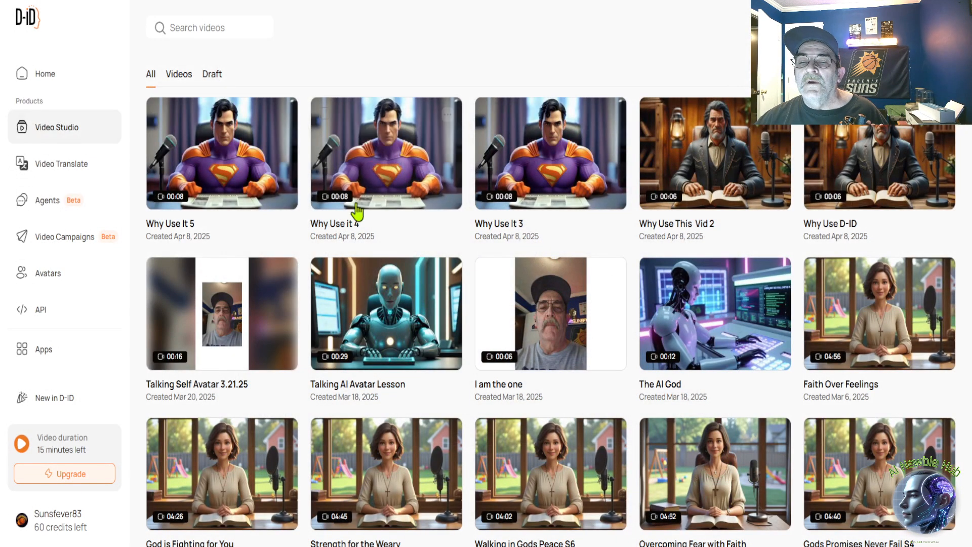
left_click(241, 163)
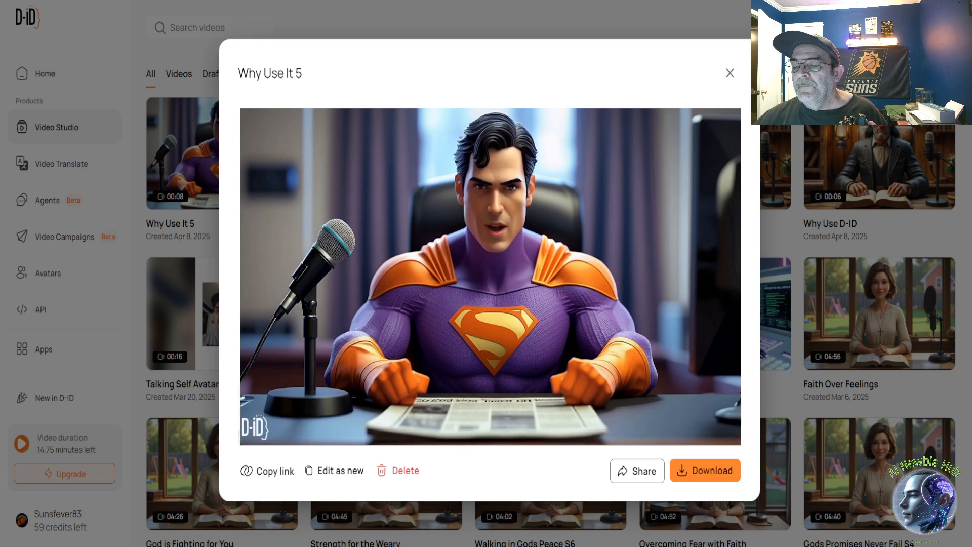
left_click(730, 72)
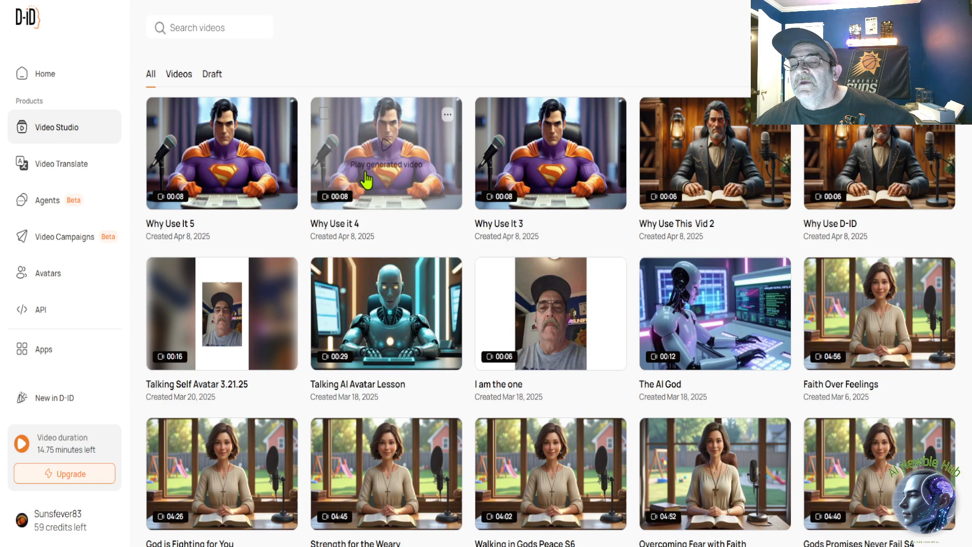
Play Why Use It 3 and replay Why Use it 4 to compare the avatar's expression and movement.
left_click(562, 139)
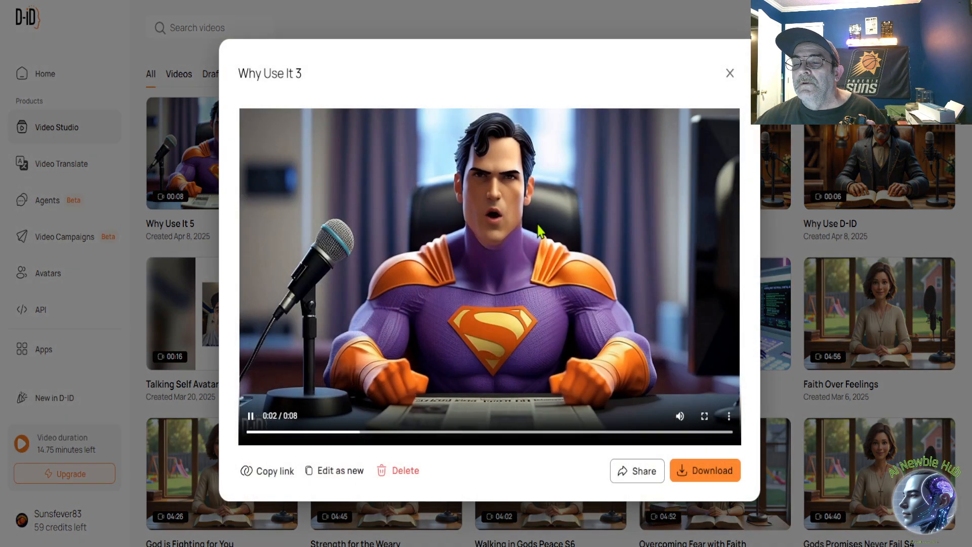
left_click(729, 74)
left_click(429, 169)
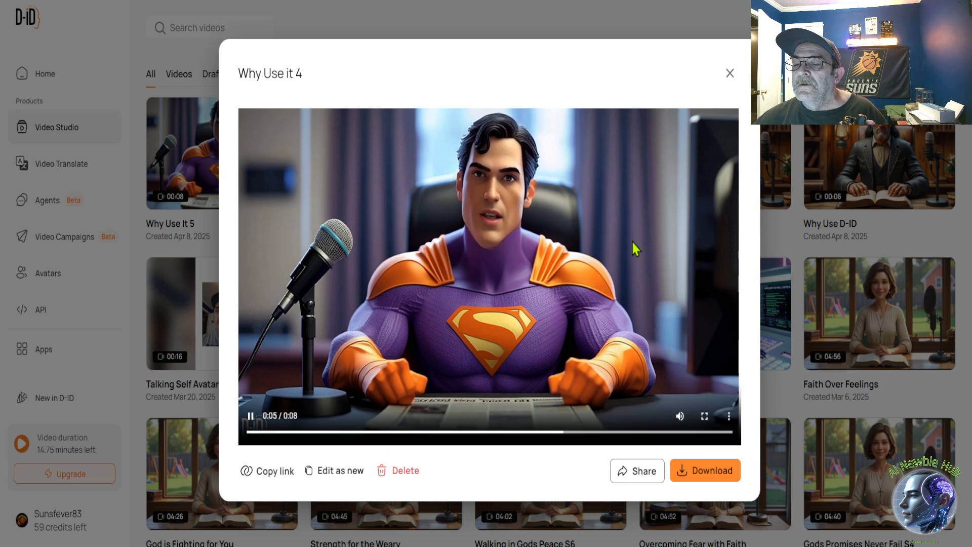
left_click(729, 73)
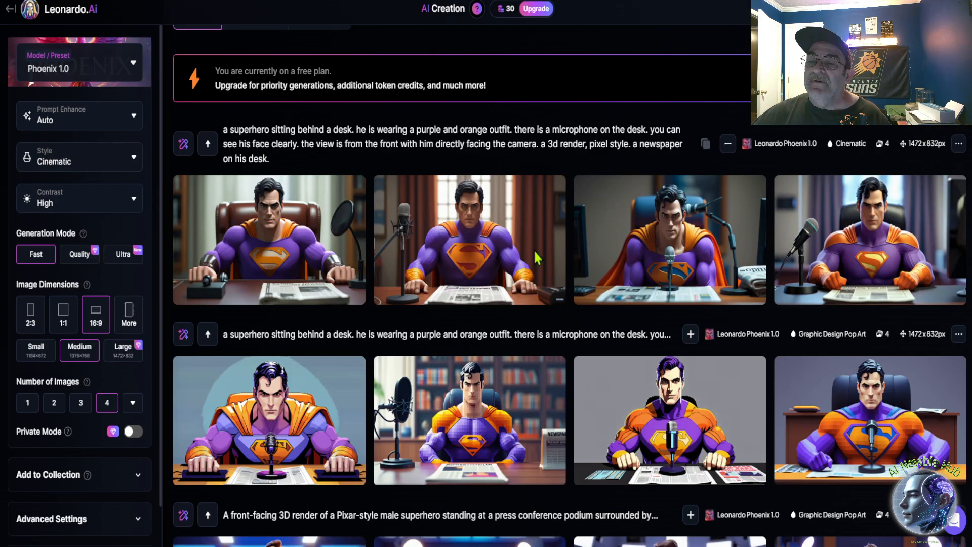
Switch to Leonardo.Ai and view the fourth cinematic superhero image enlarged, closing the preview.
left_click(859, 247)
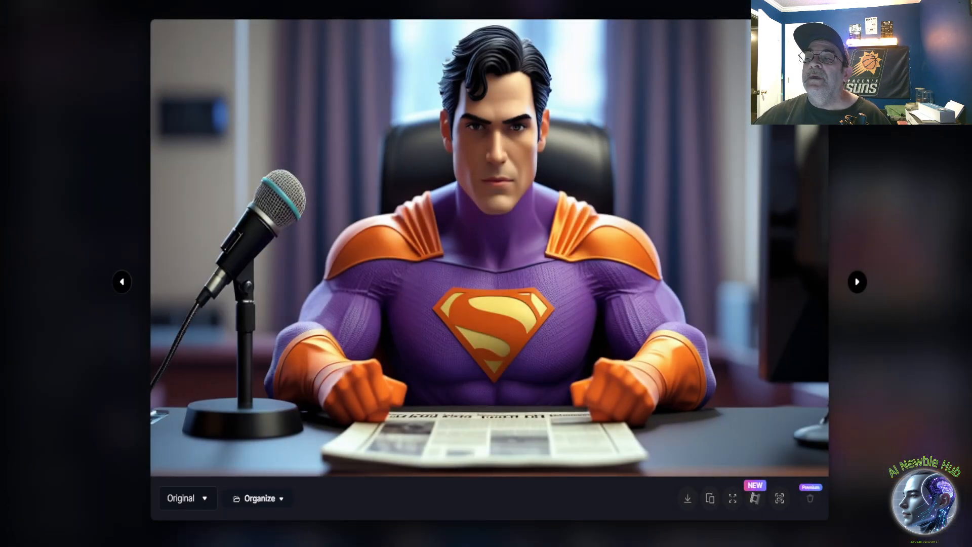
key("Escape")
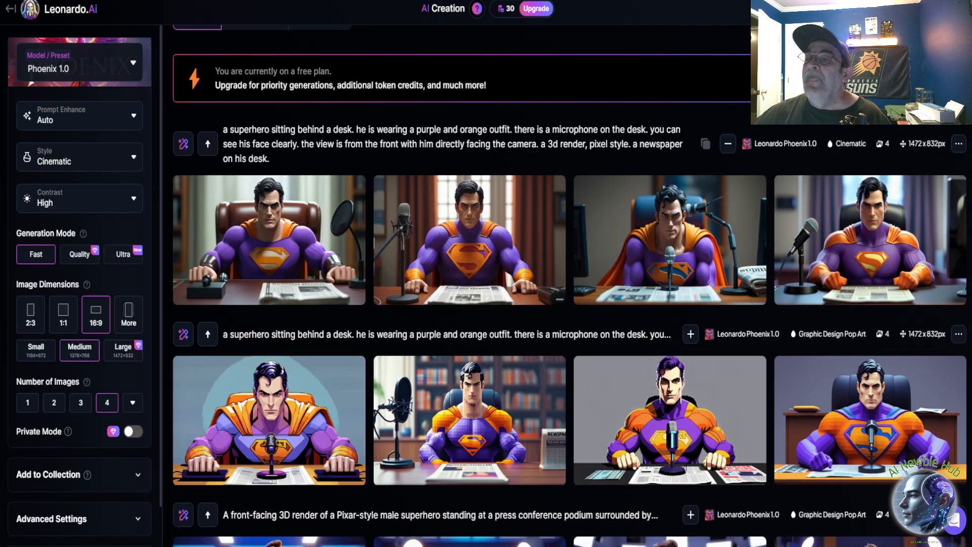